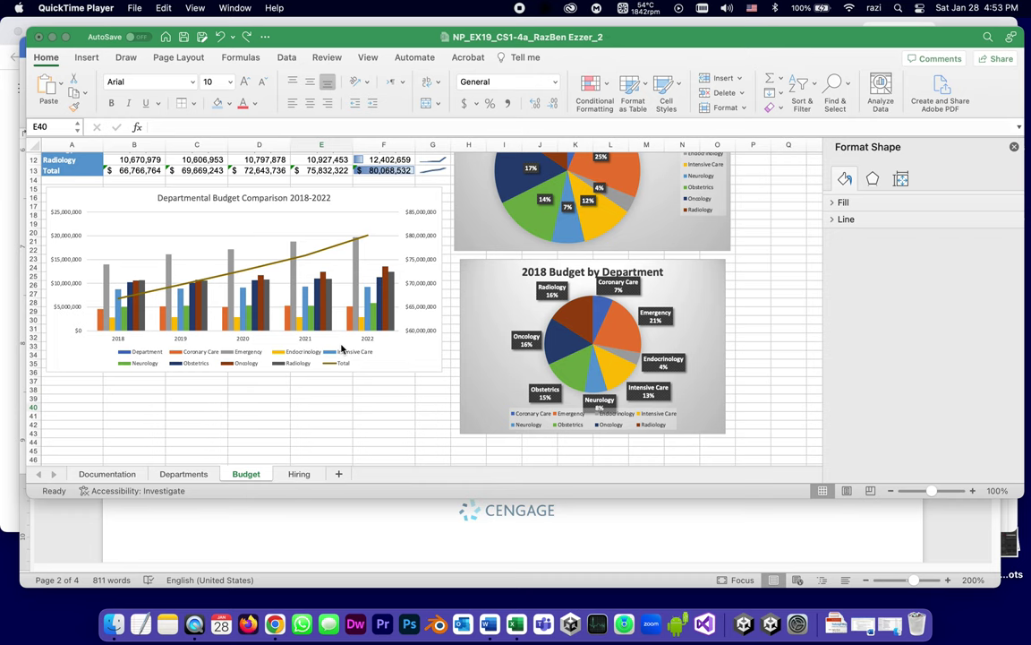
# Read instruction 19 in the Word instructions document and locate the 2018 Budget by Department pie chart on the Budget worksheet in Excel
pyautogui.click(300, 543)
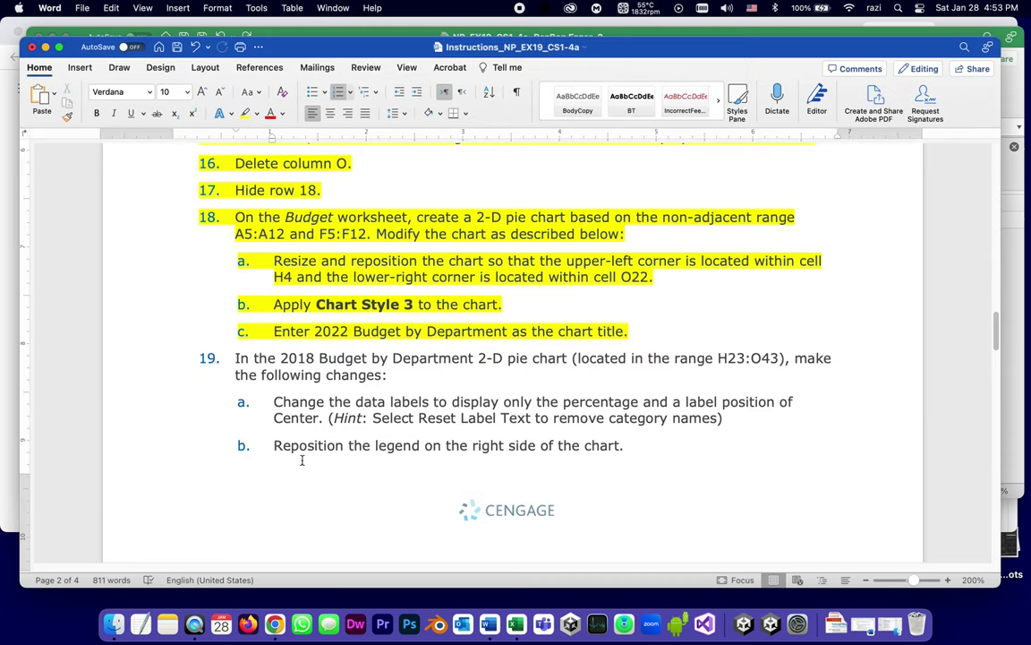
pyautogui.click(312, 232)
pyautogui.click(1007, 288)
pyautogui.click(502, 272)
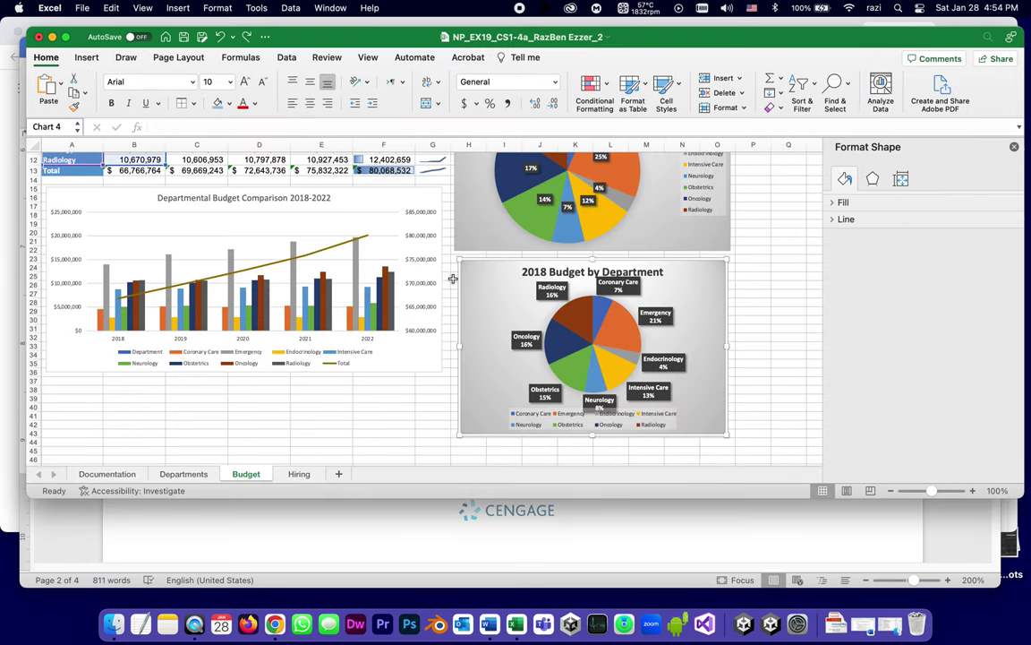
pyautogui.click(453, 278)
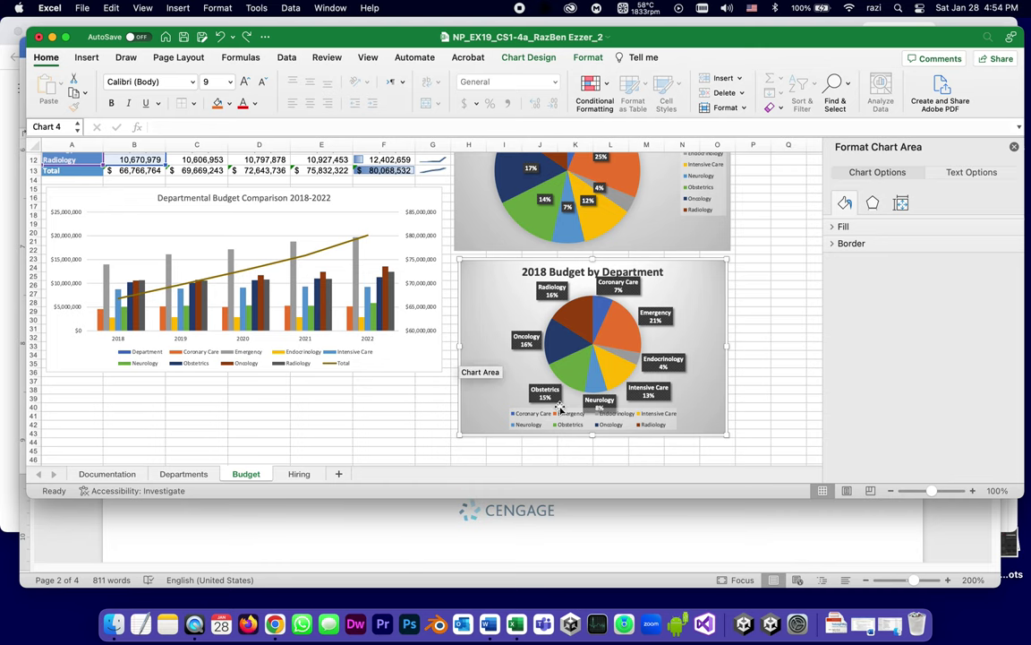
pyautogui.click(666, 534)
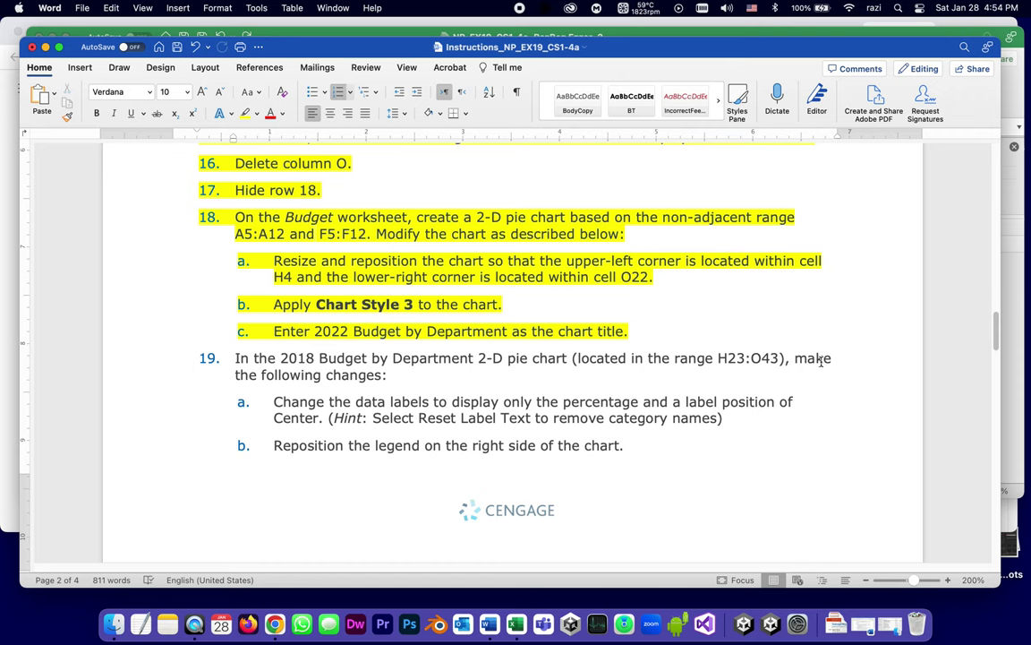
pyautogui.scroll(-3, 379, 426)
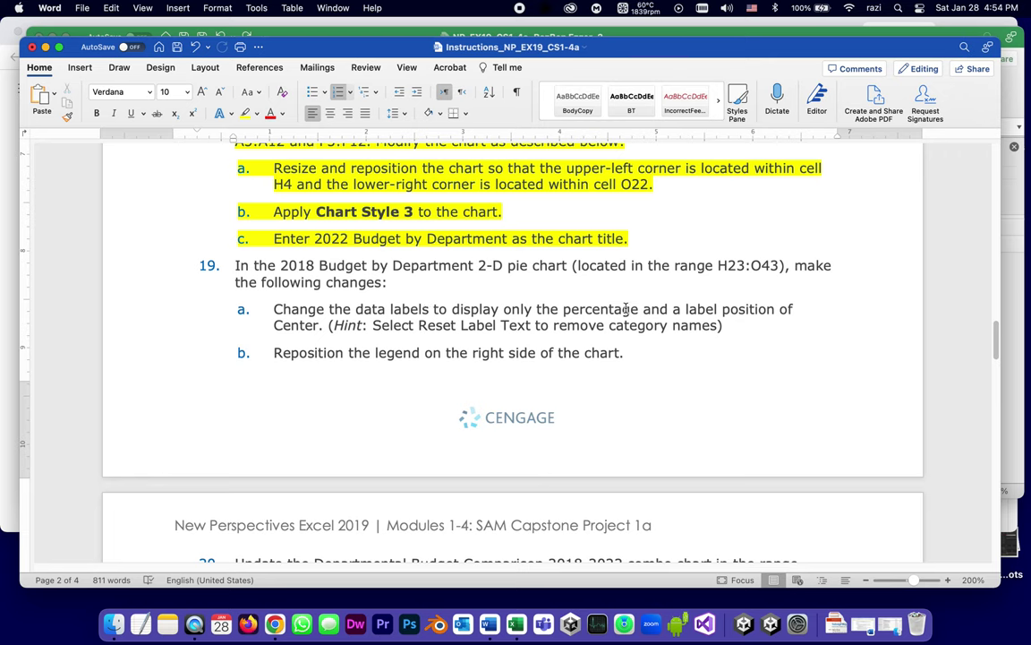
pyautogui.moveTo(634, 308); pyautogui.dragTo(547, 308)
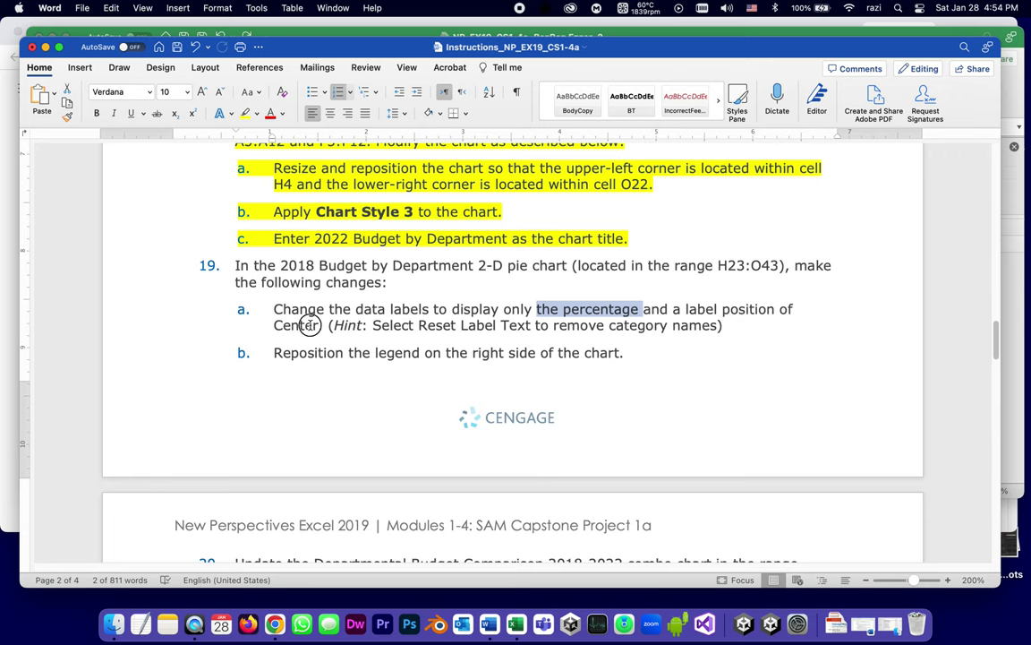
pyautogui.click(311, 325)
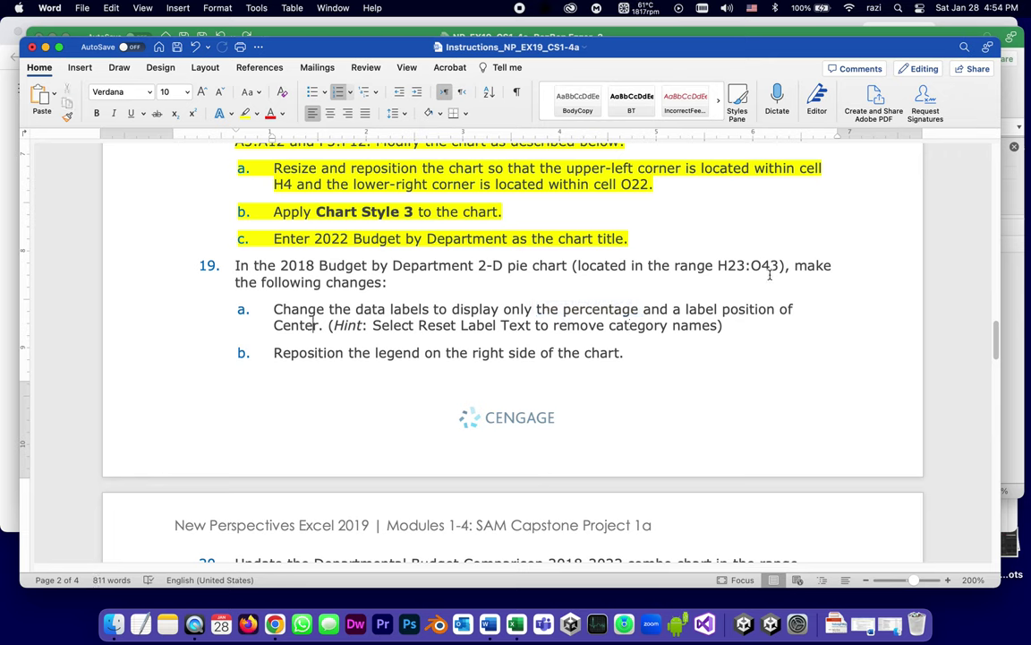
pyautogui.click(1026, 266)
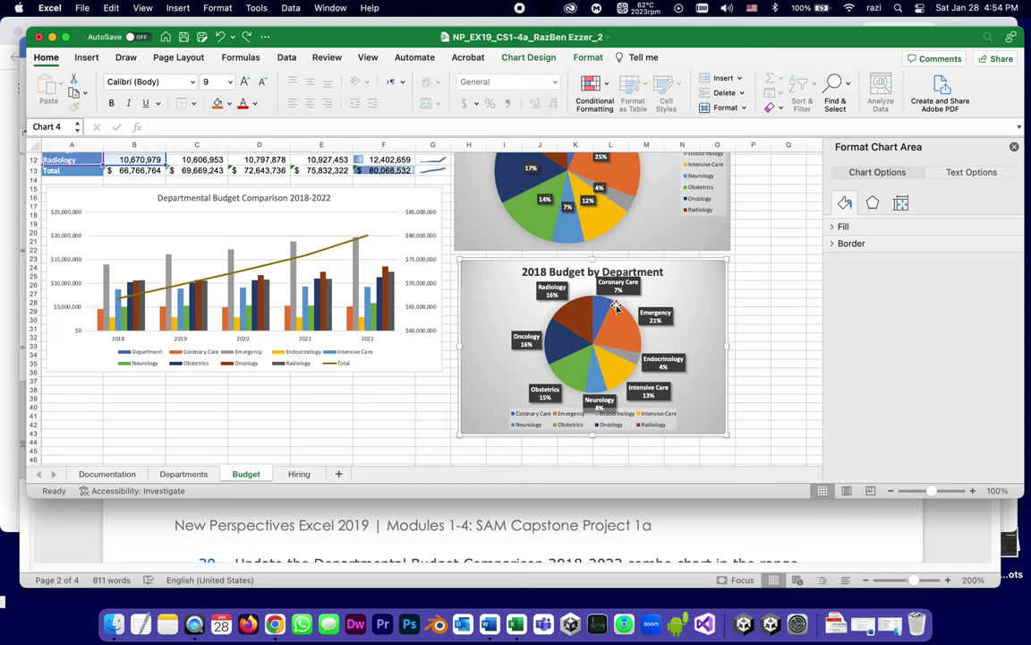
# Turn off Value From Cells for the 2018 Budget by Department chart's data labels and set the label position to Center
pyautogui.moveTo(564, 314)
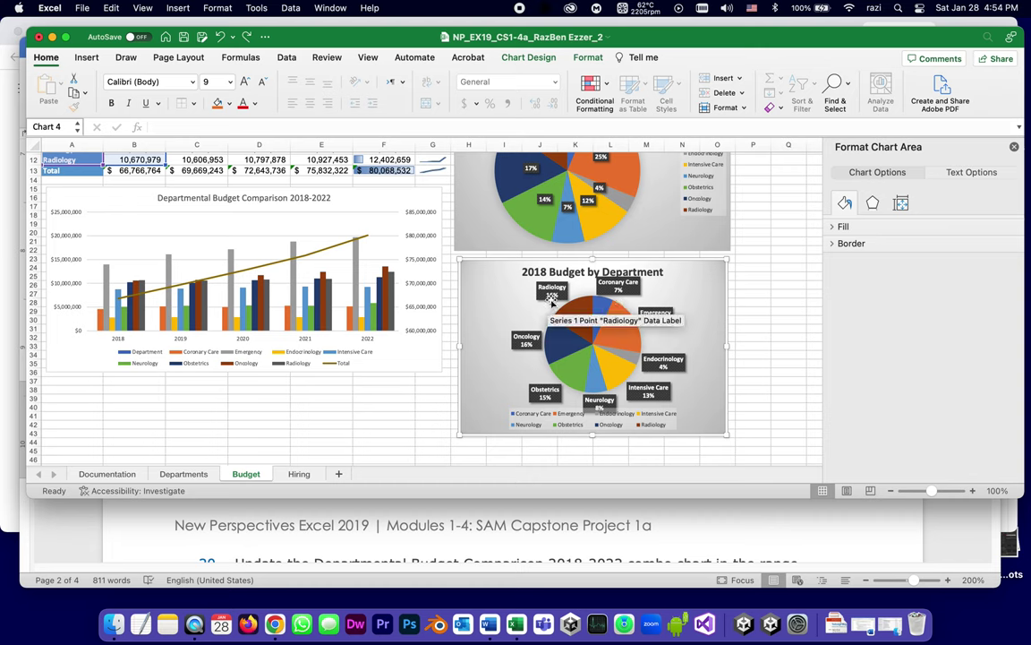
pyautogui.moveTo(522, 344)
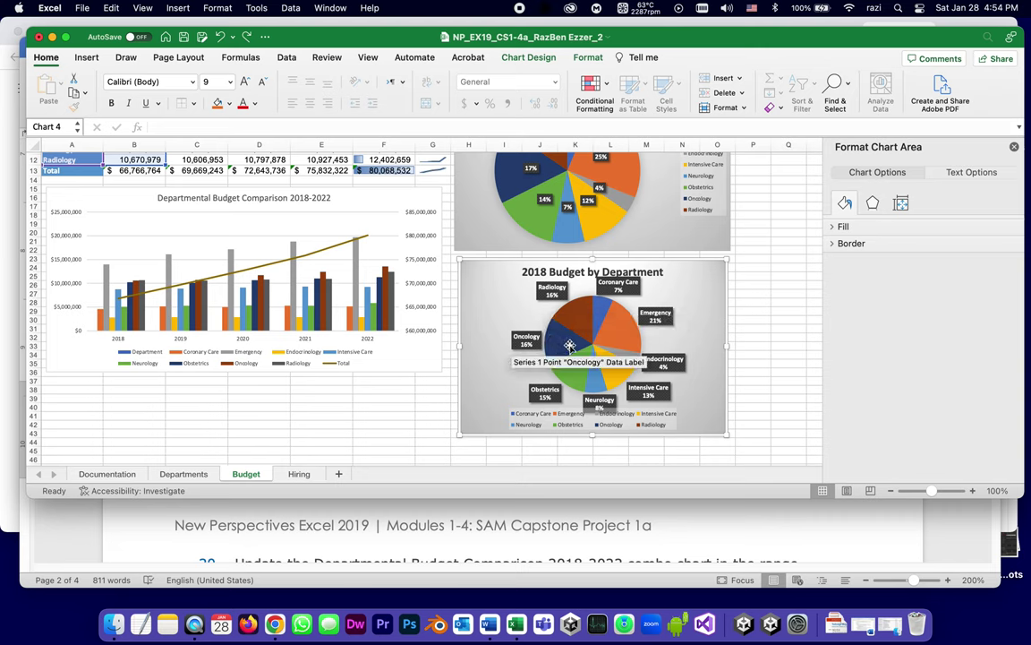
pyautogui.moveTo(570, 346)
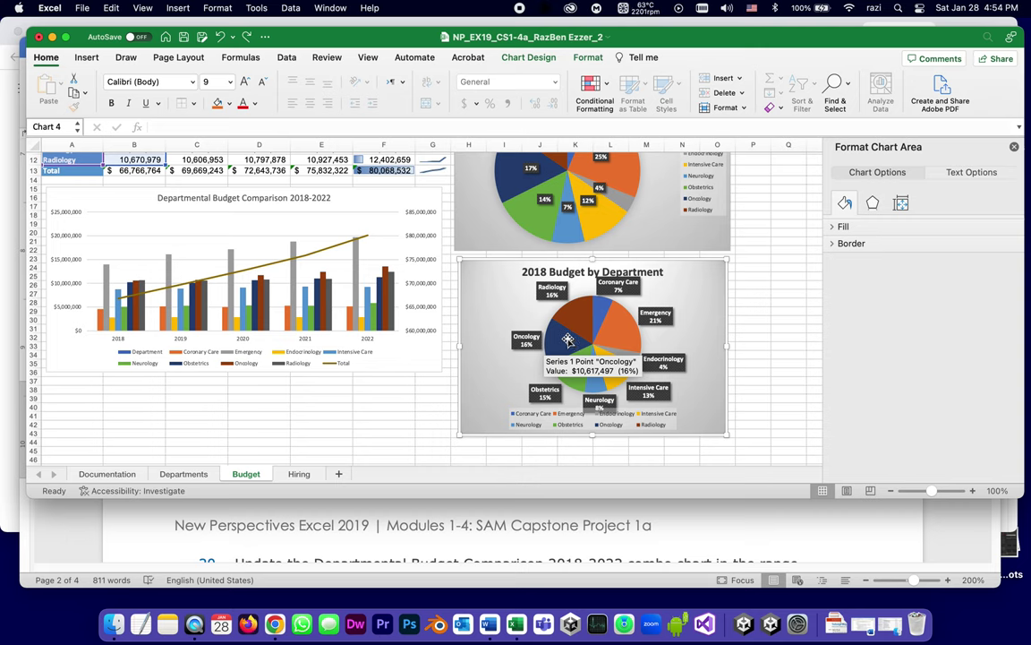
pyautogui.click(564, 289)
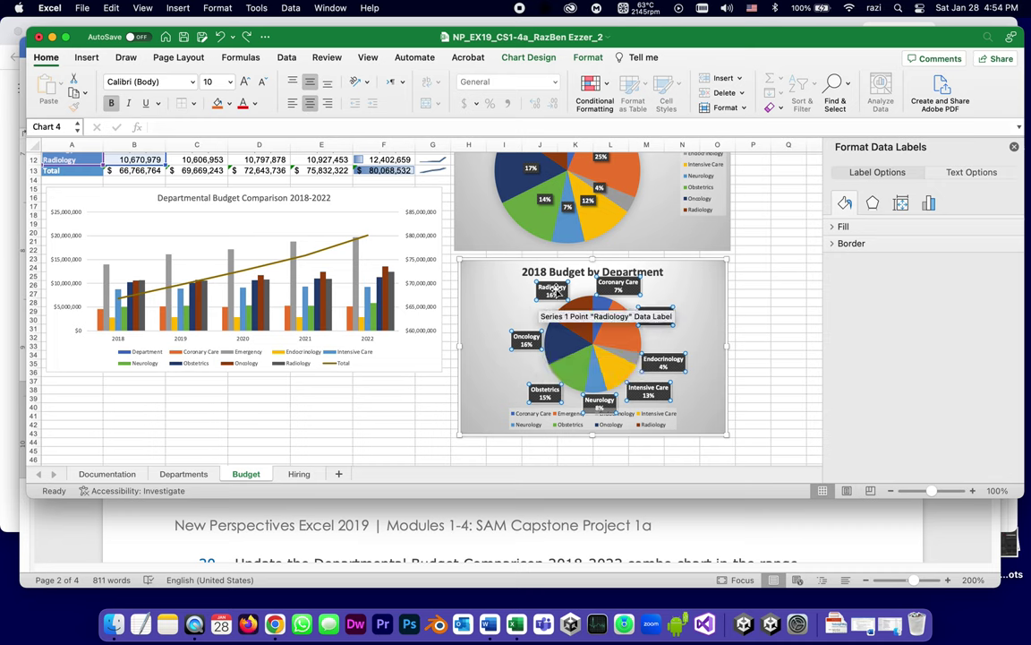
pyautogui.rightClick(622, 289)
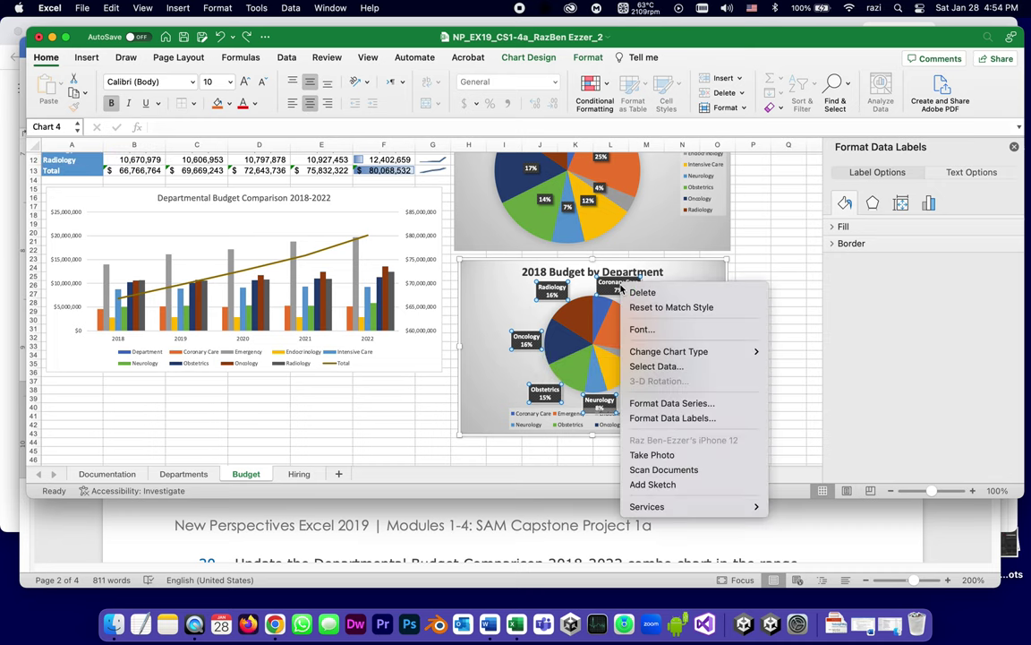
pyautogui.click(670, 418)
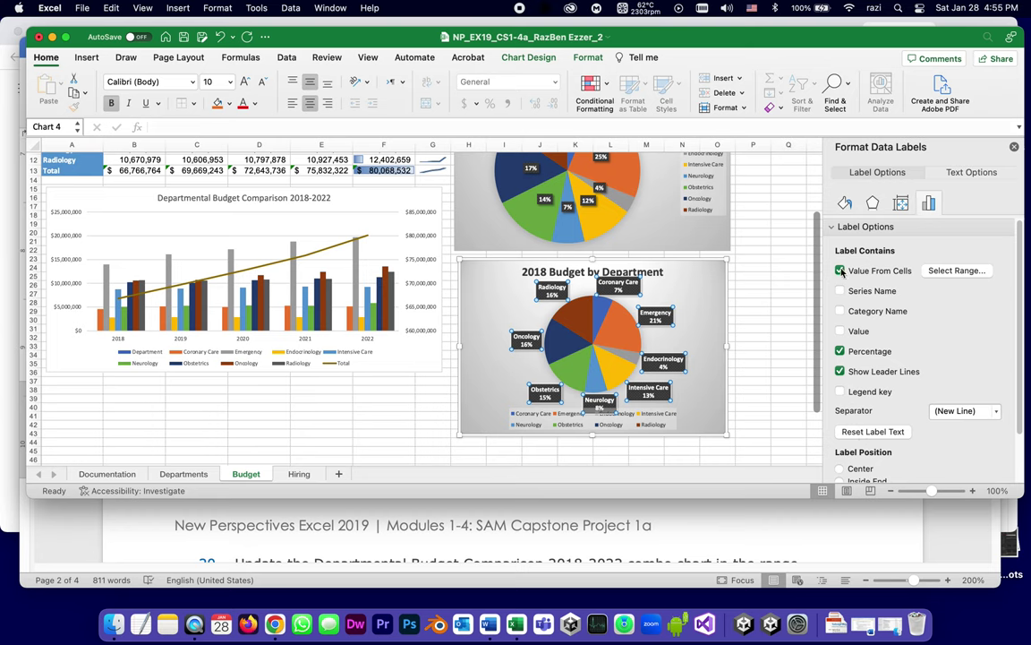
pyautogui.click(840, 270)
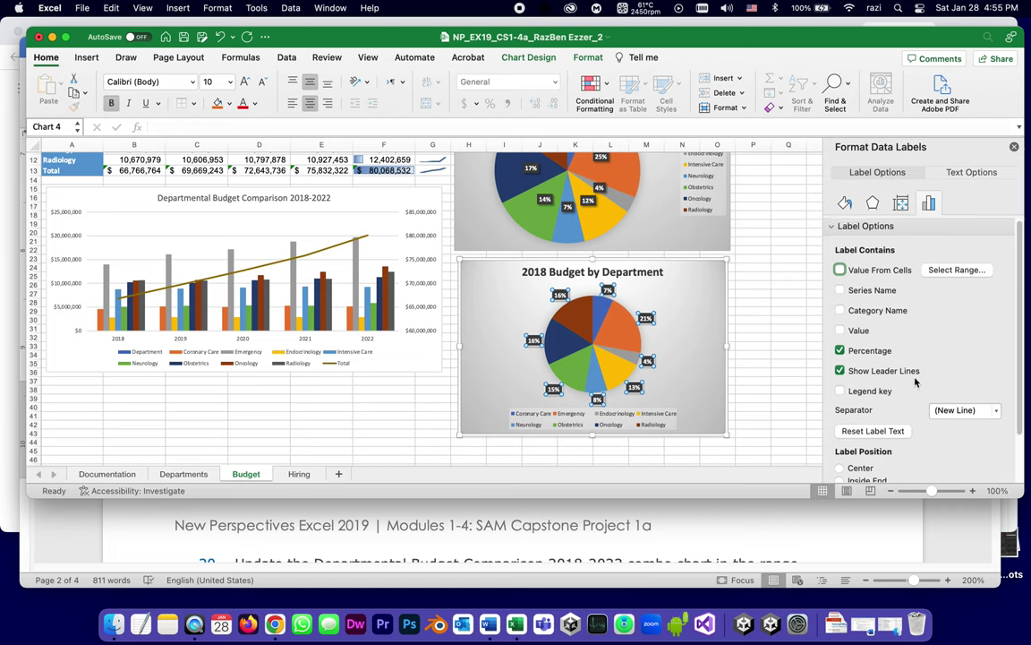
pyautogui.scroll(-3, 859, 403)
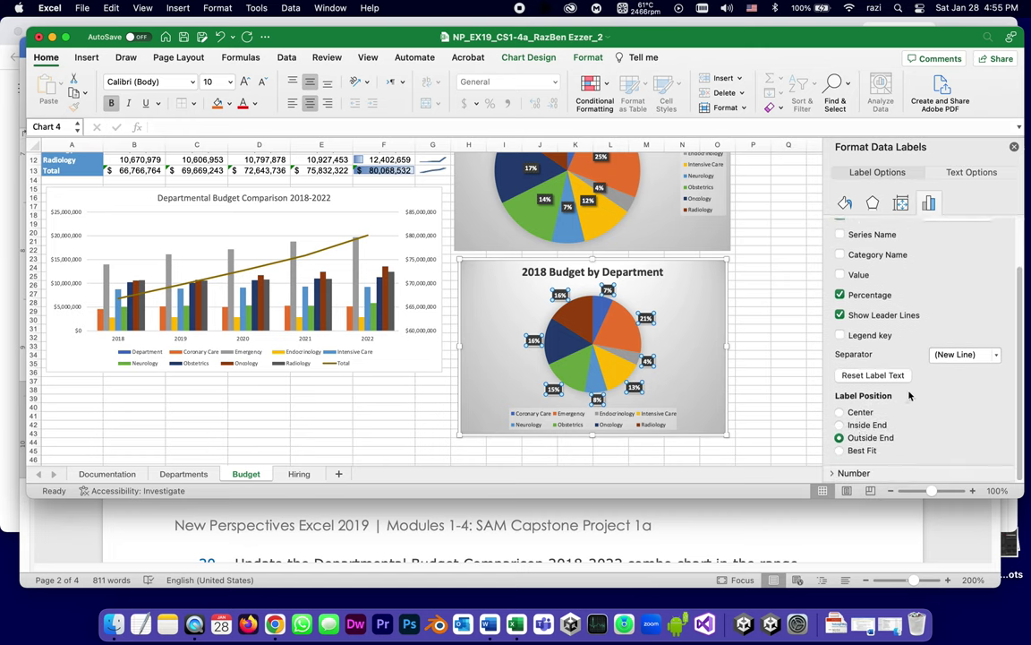
pyautogui.click(837, 413)
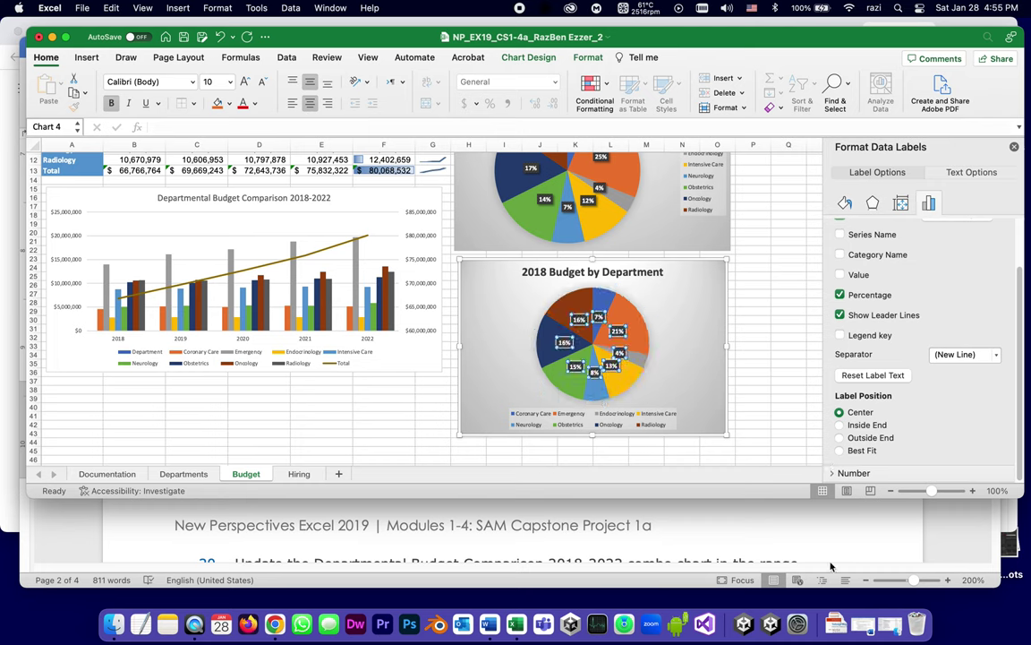
# In the Word instructions, compare the final budget figure and highlight instruction 19a in yellow
pyautogui.click(742, 517)
pyautogui.scroll(-10, 740, 519)
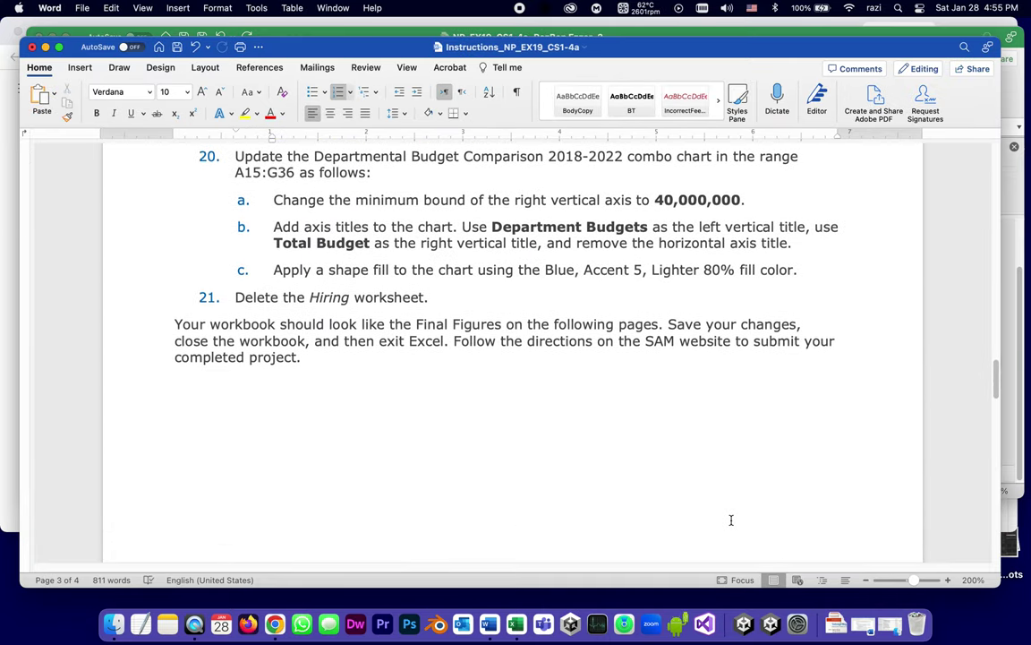
pyautogui.scroll(-10, 730, 519)
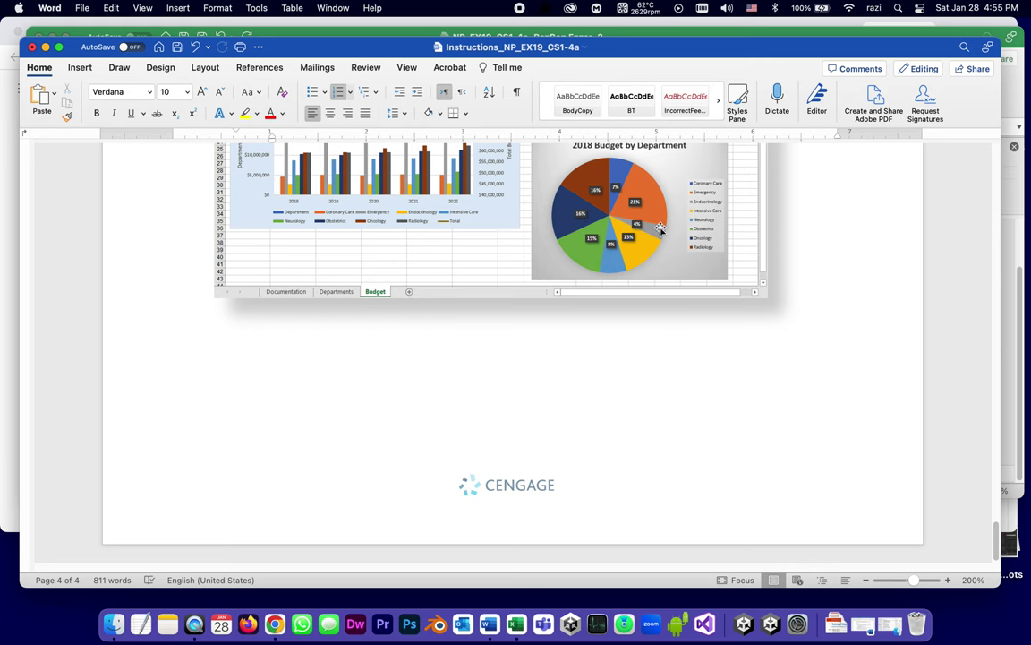
pyautogui.click(891, 36)
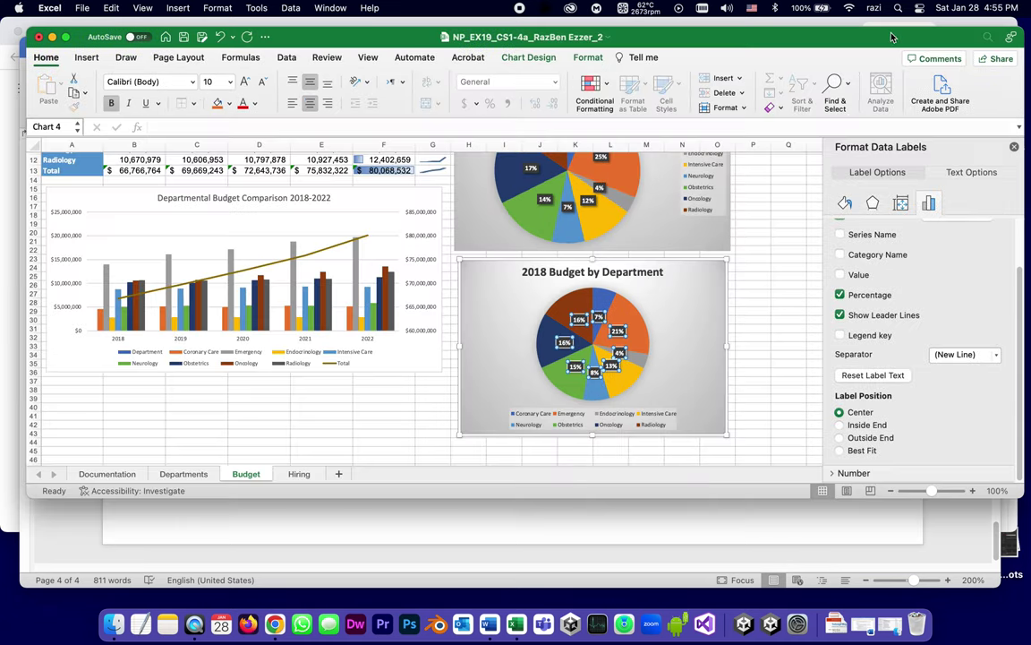
pyautogui.click(711, 532)
pyautogui.scroll(5, 495, 435)
pyautogui.scroll(5, 494, 435)
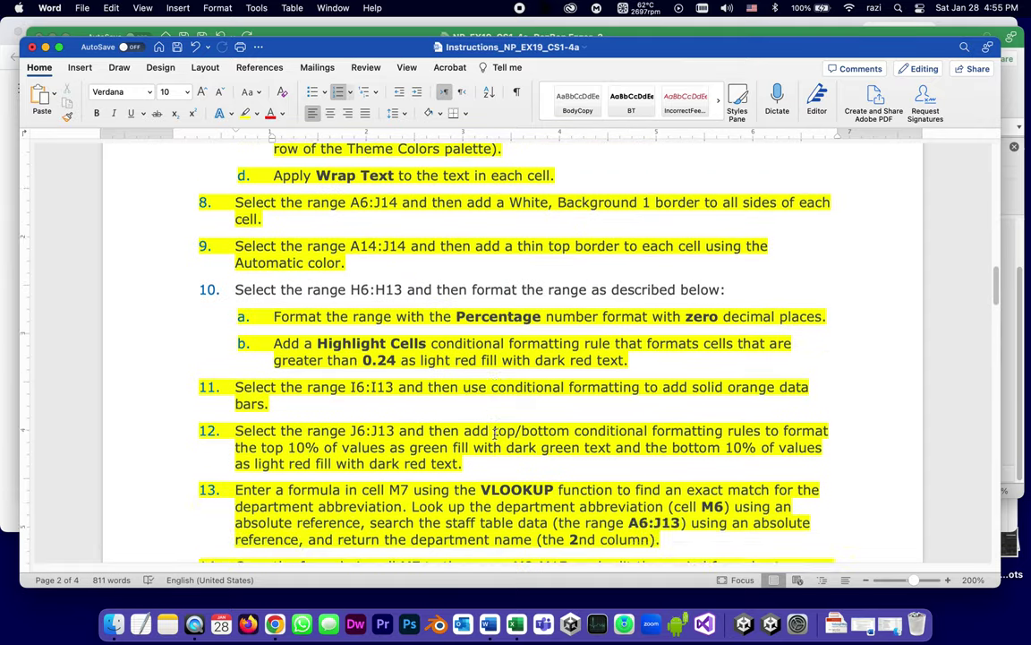
pyautogui.scroll(-6, 494, 435)
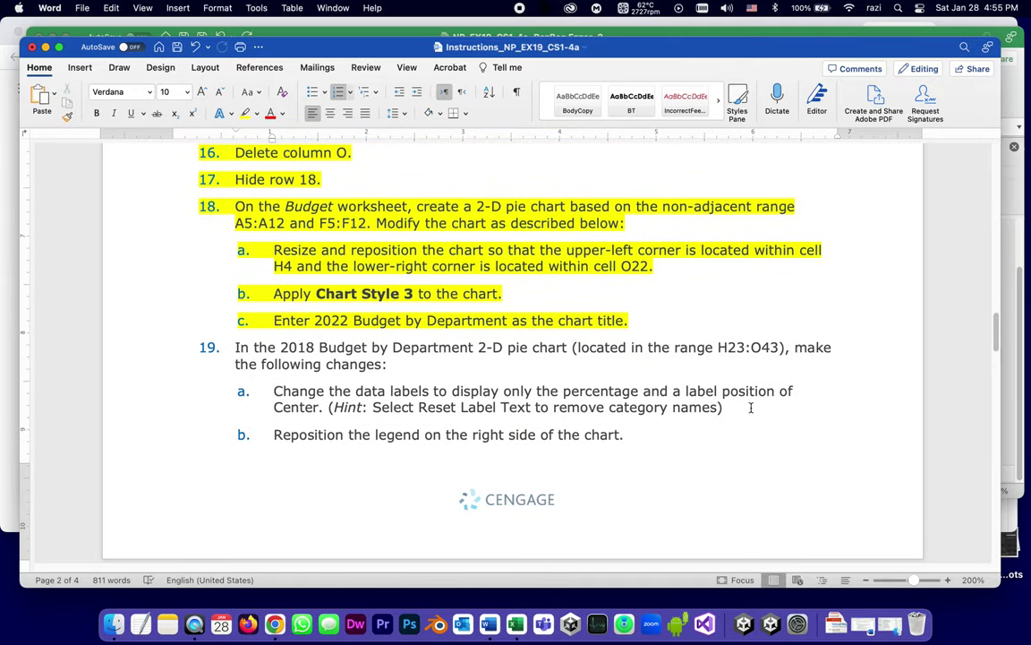
pyautogui.moveTo(729, 409); pyautogui.dragTo(272, 391)
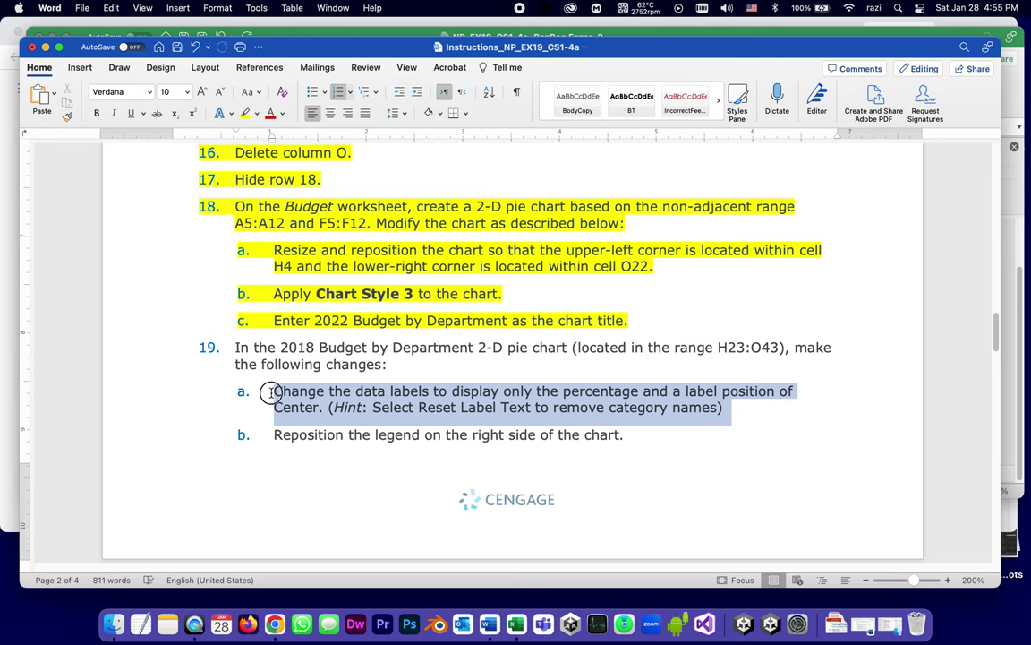
pyautogui.click(246, 115)
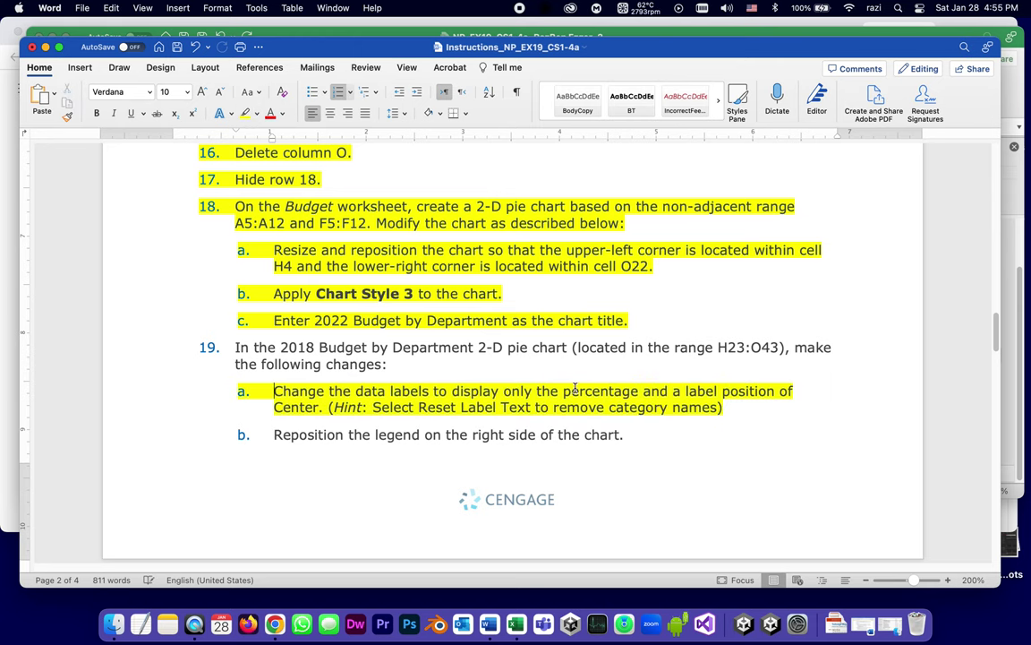
# In Excel, make the 2018 Budget by Department data labels show only percentages, reset the label text, and position the labels at Center
pyautogui.press('super+Tab')
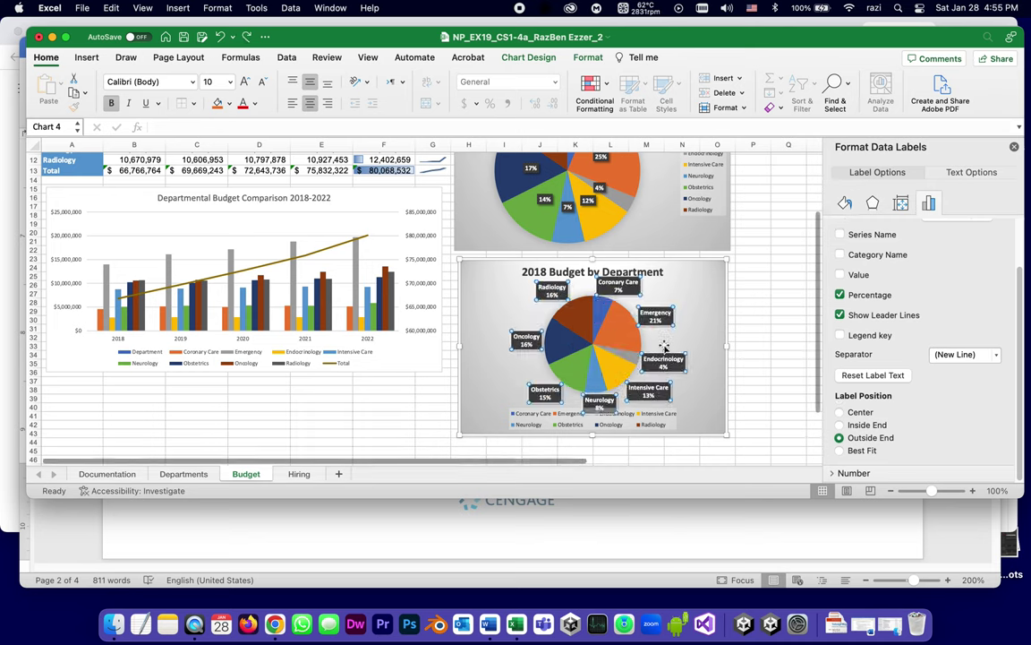
pyautogui.click(743, 285)
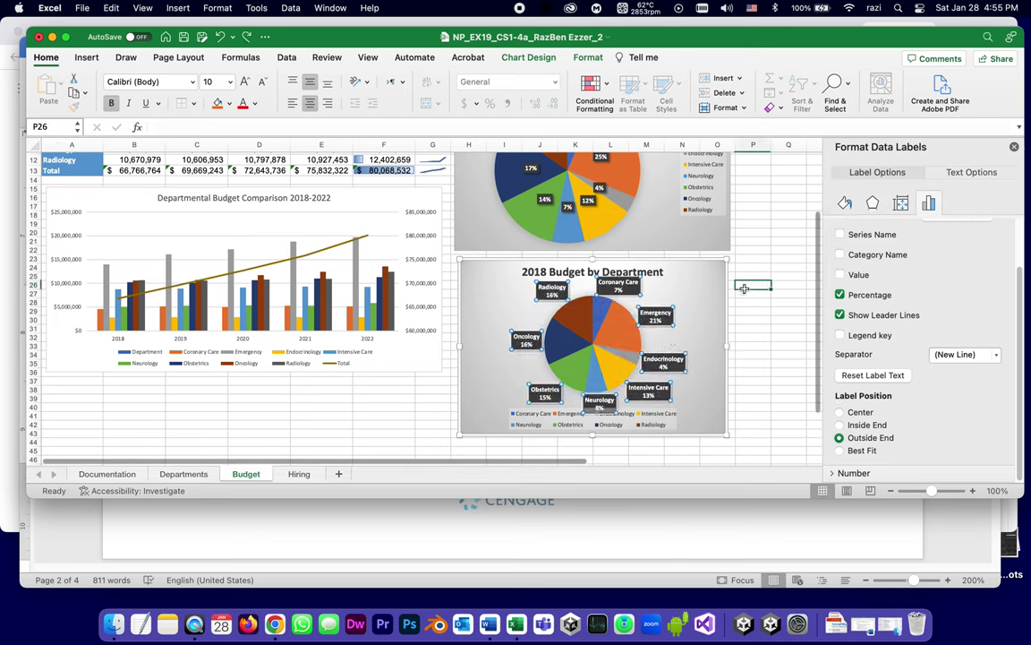
pyautogui.click(631, 287)
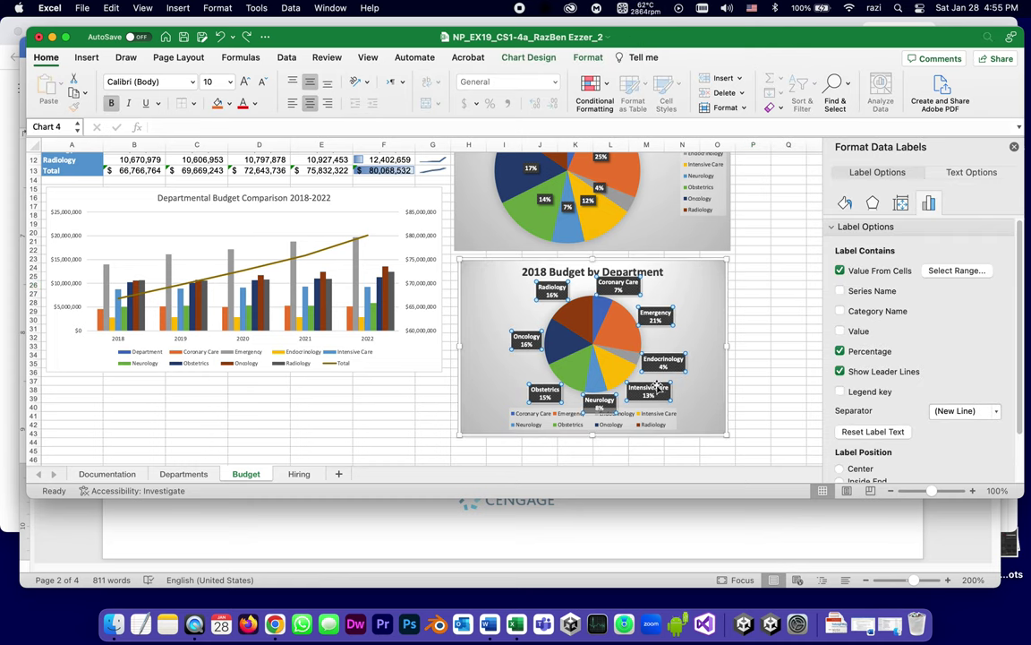
pyautogui.rightClick(613, 285)
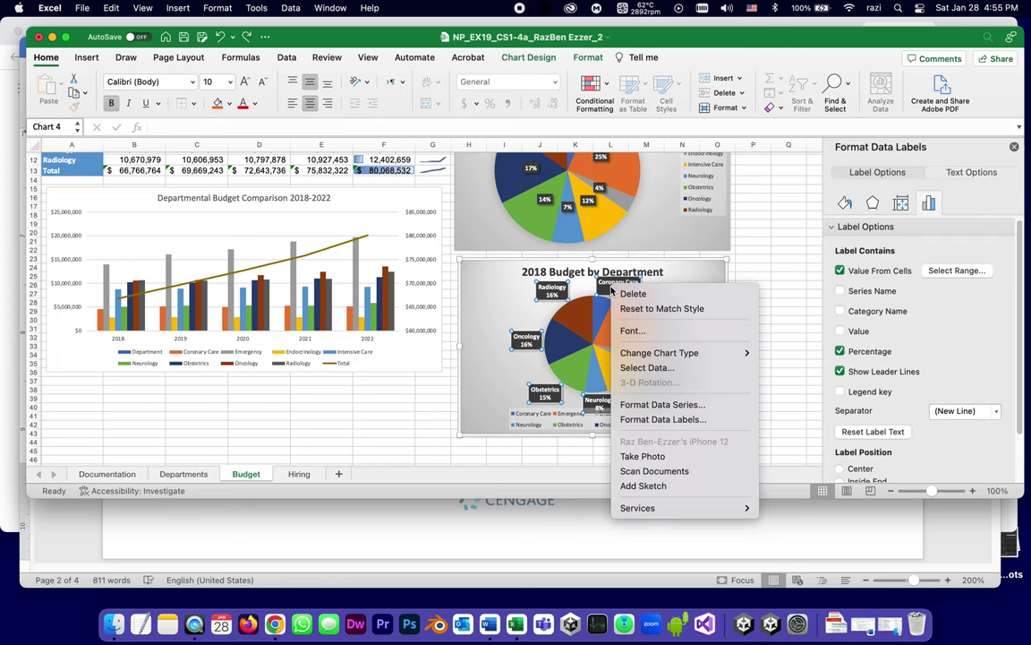
pyautogui.click(643, 420)
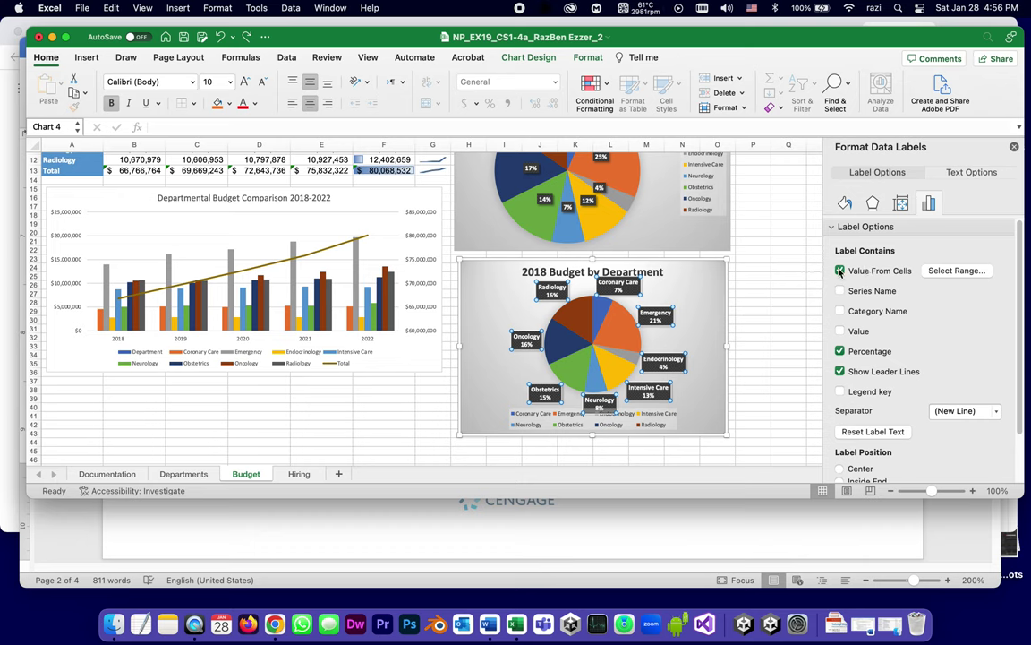
pyautogui.click(839, 271)
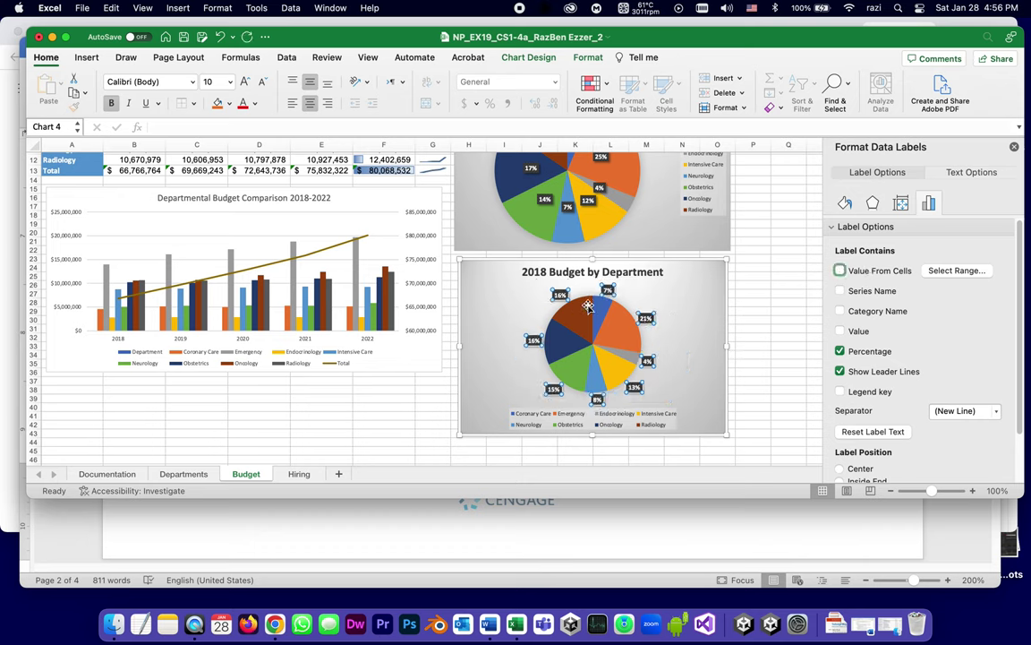
pyautogui.click(859, 431)
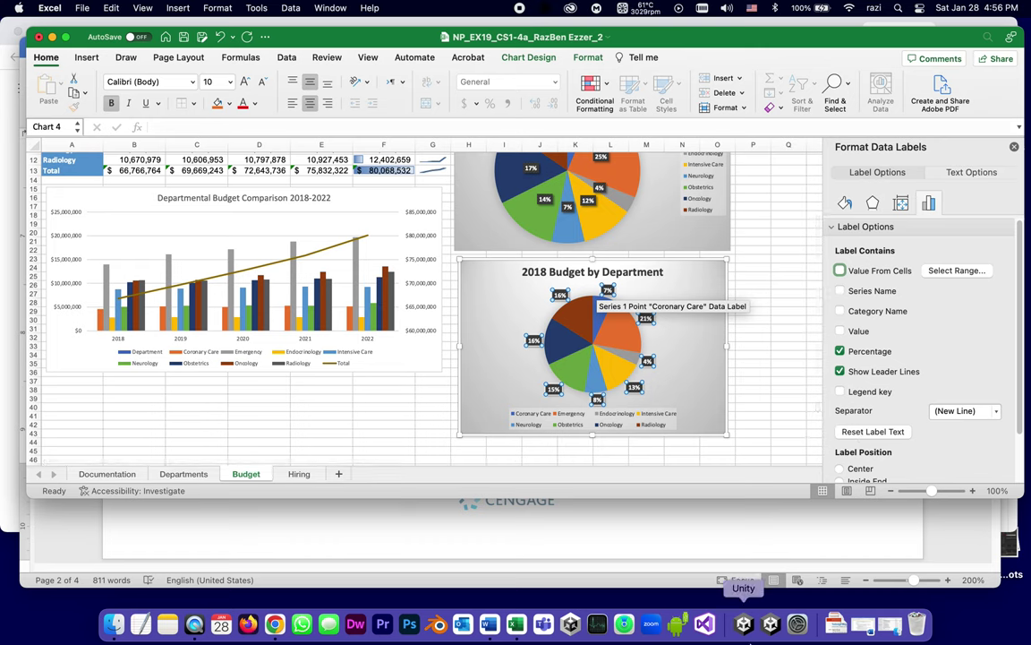
pyautogui.scroll(-3, 859, 394)
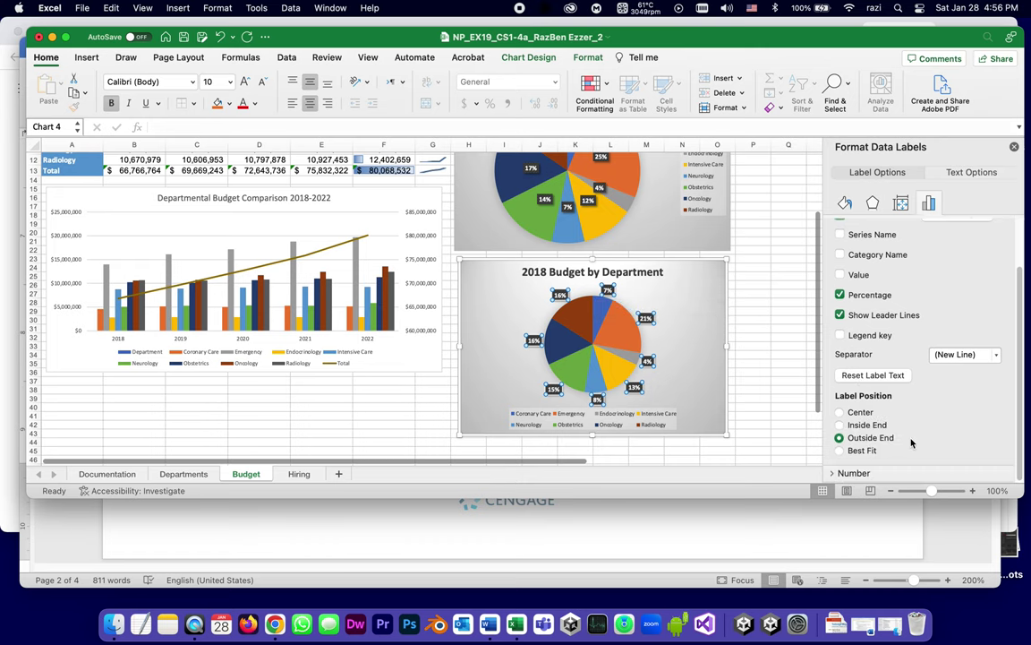
pyautogui.click(840, 413)
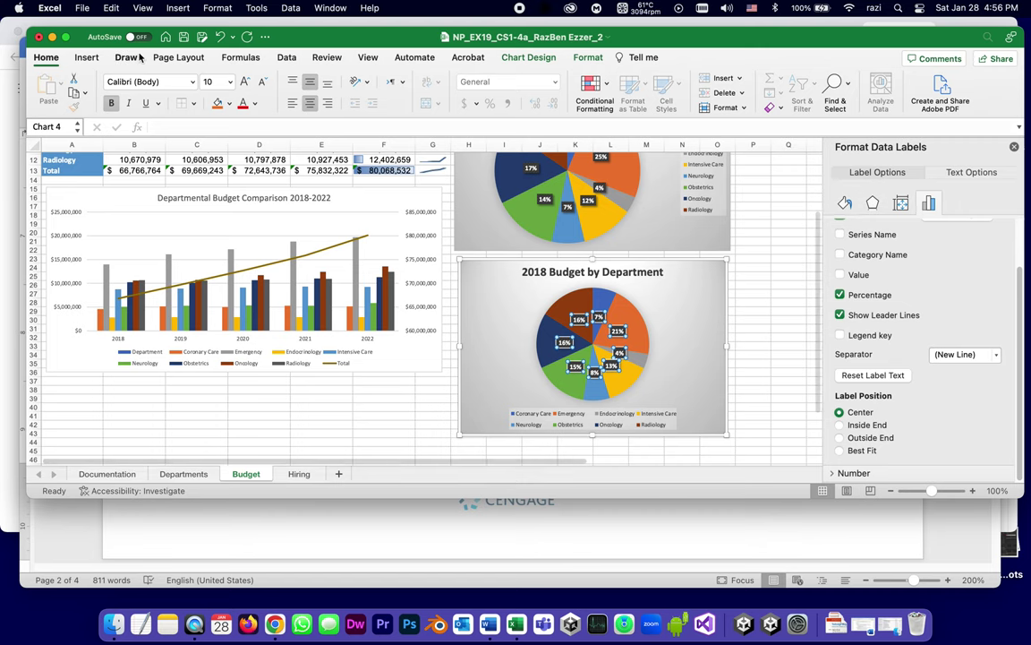
# Save the workbook and check instruction 19b in the Word document before returning to the pie chart in Excel
pyautogui.click(183, 39)
pyautogui.click(285, 519)
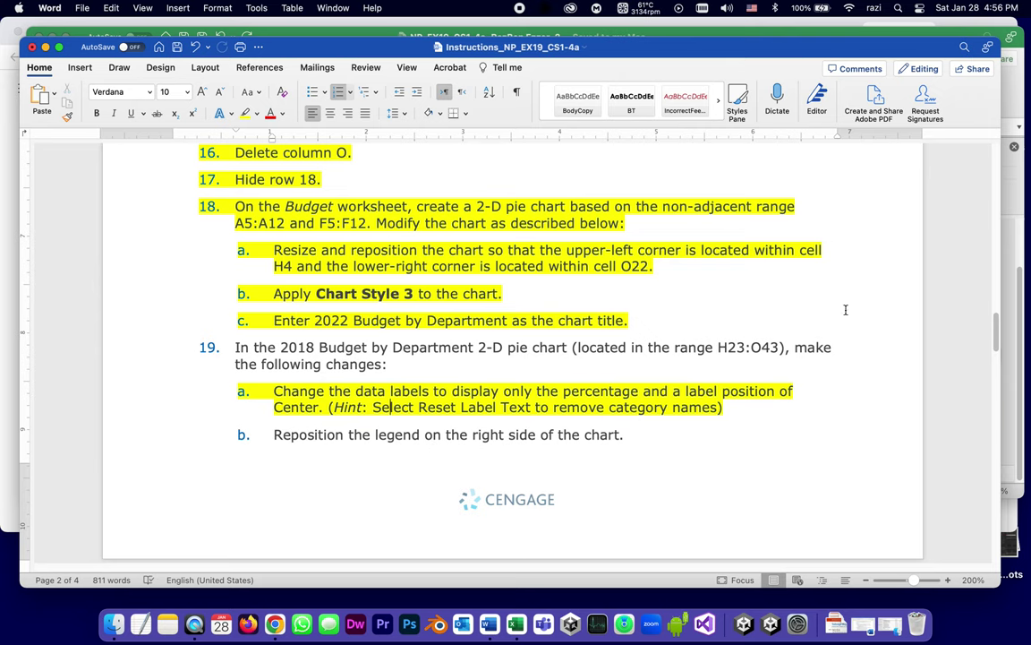
pyautogui.press('super+Tab')
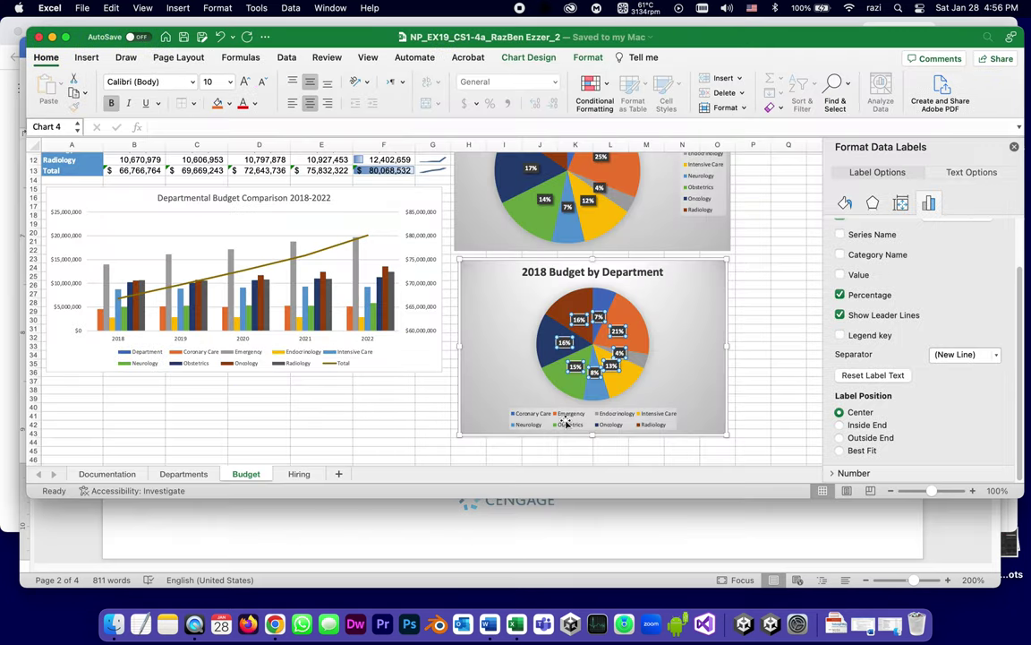
# Reposition the 2018 Budget by Department pie chart's legend to the right side of the chart
pyautogui.click(626, 418)
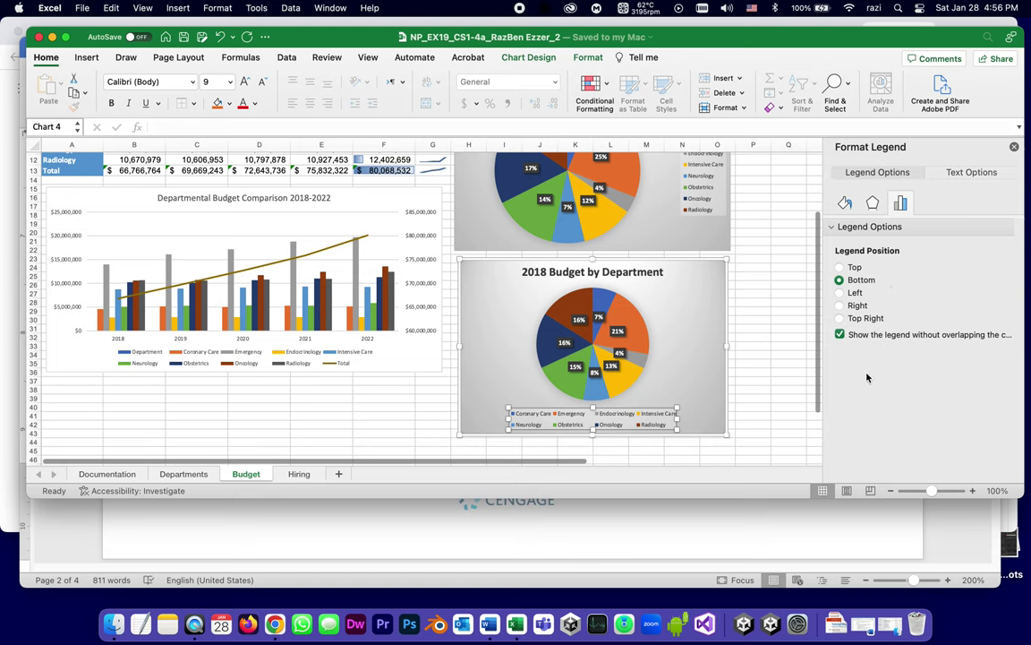
pyautogui.rightClick(620, 419)
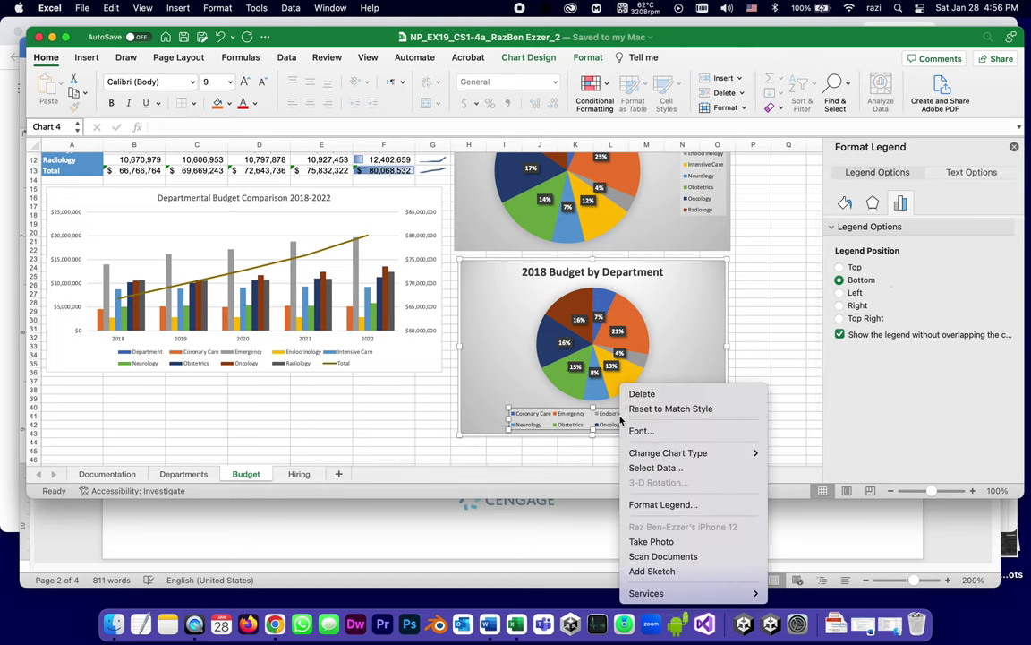
pyautogui.click(663, 504)
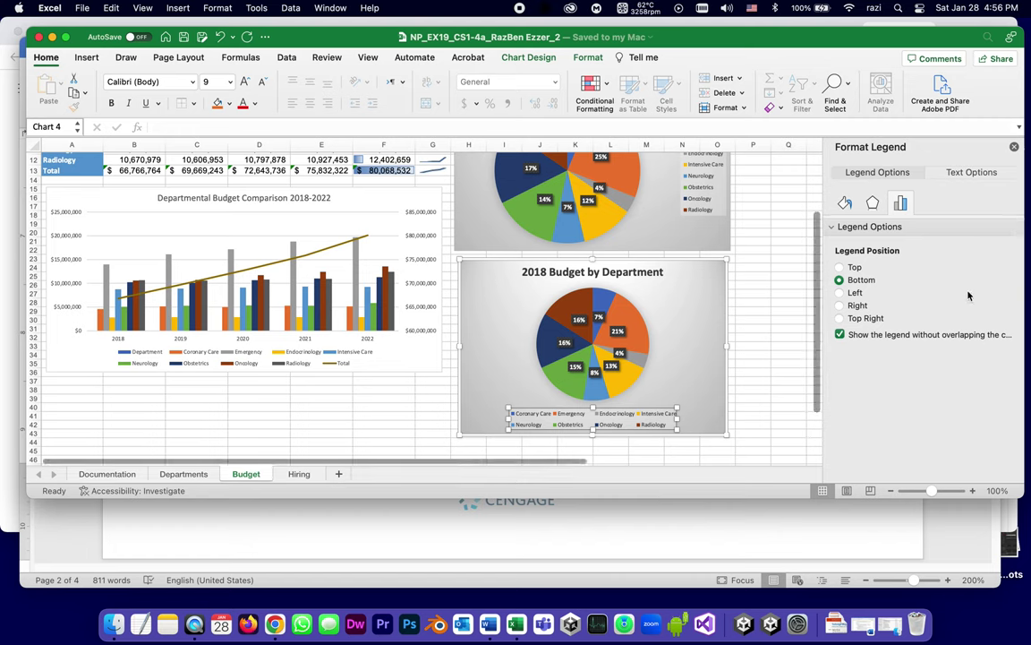
pyautogui.click(841, 306)
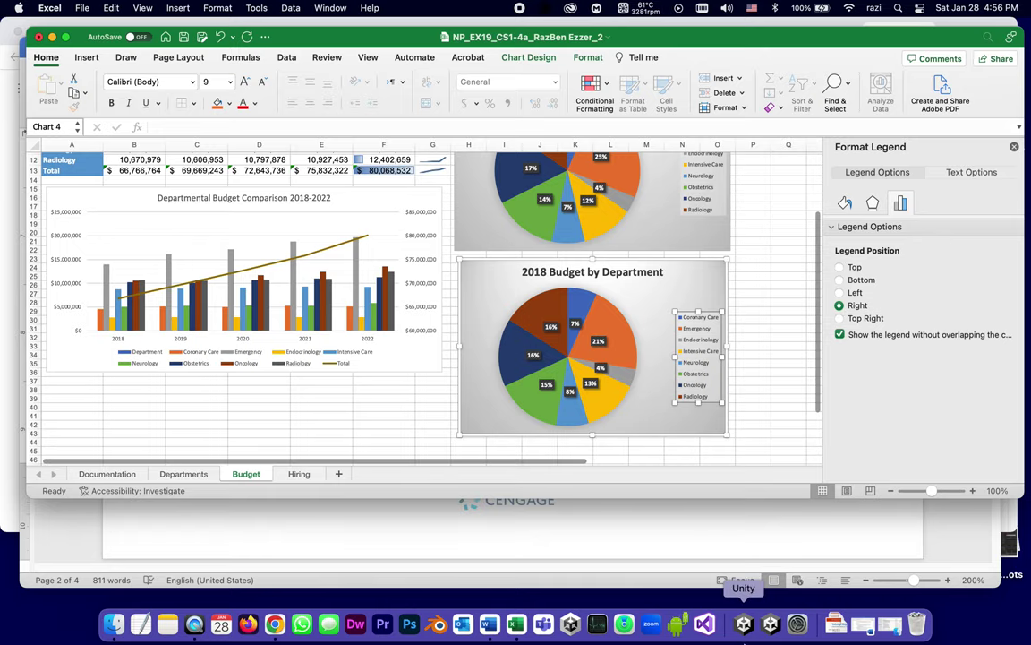
# Review the remaining instructions in the Word document, return to Excel and save the workbook
pyautogui.click(610, 516)
pyautogui.scroll(-15, 609, 515)
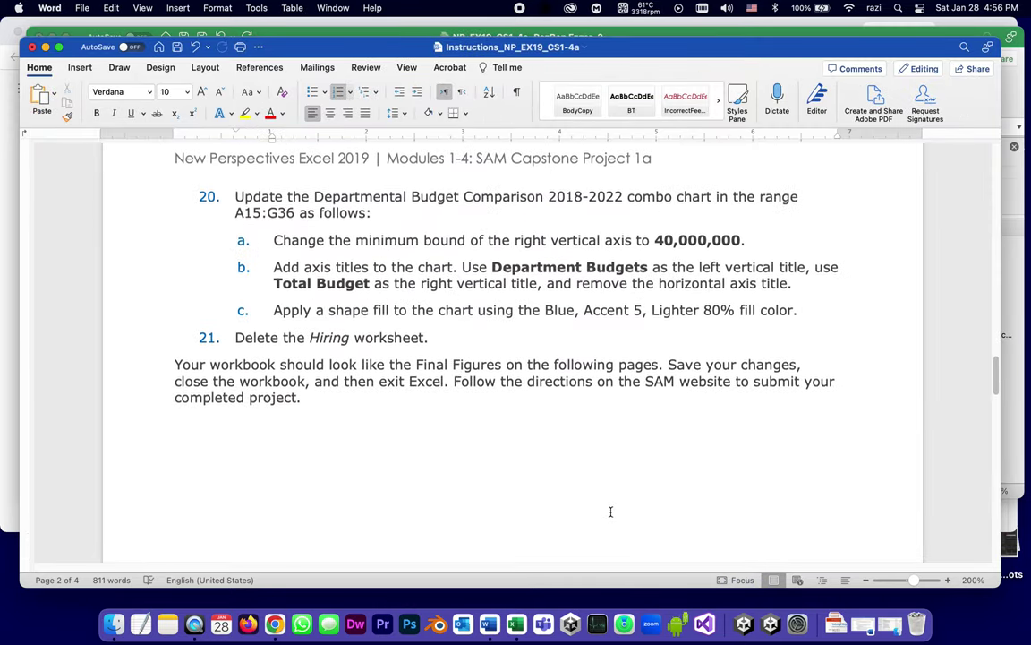
pyautogui.scroll(-10, 610, 513)
pyautogui.scroll(20, 610, 511)
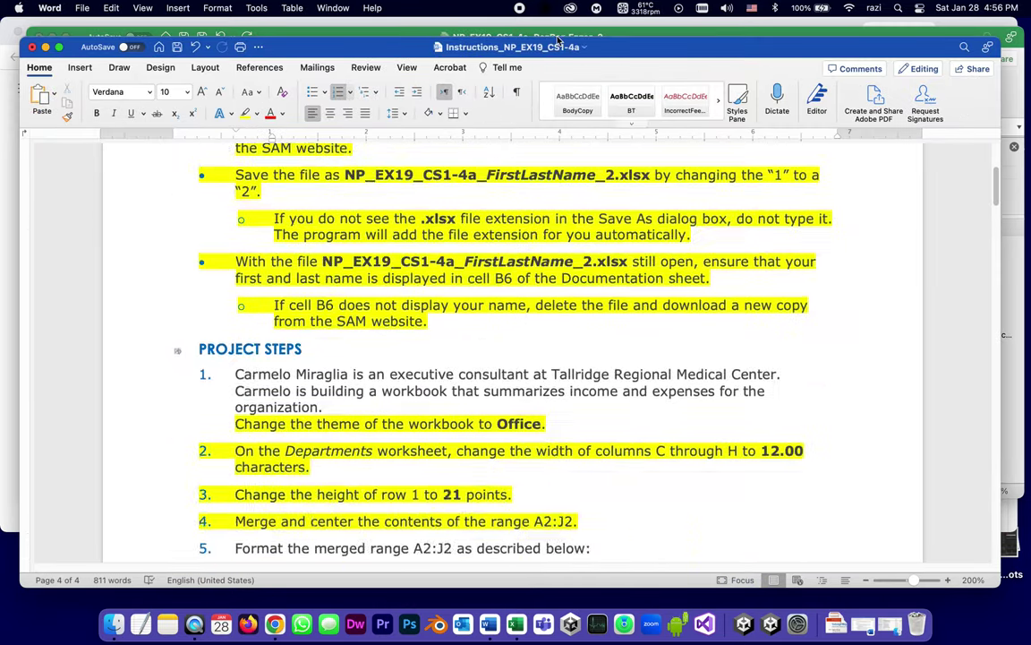
pyautogui.click(619, 36)
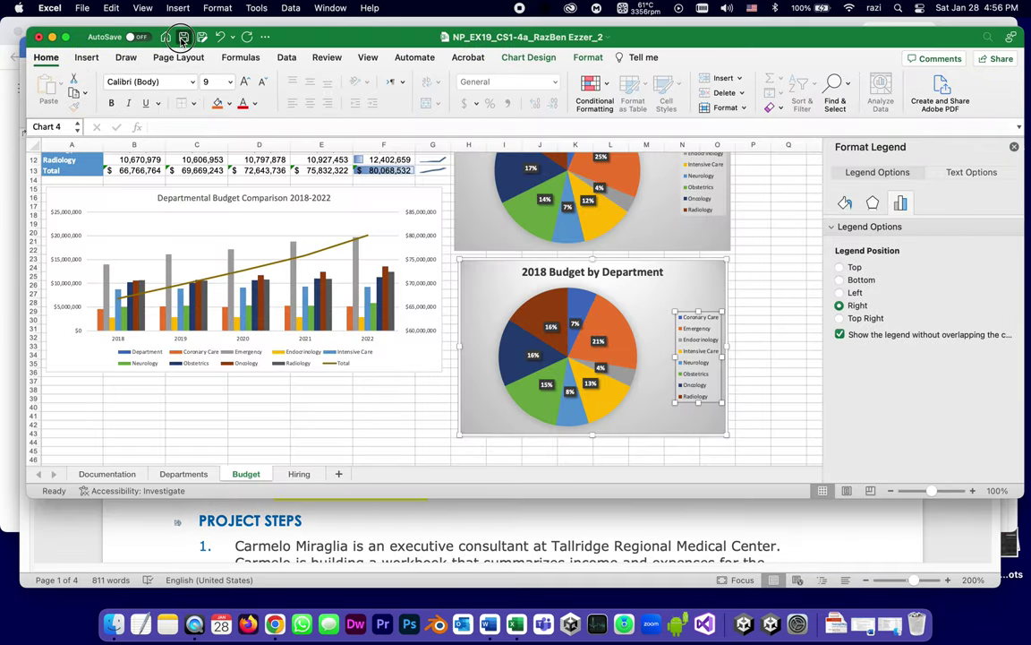
# In the Word instructions, highlight instruction 19b about the legend position in yellow and read instruction 20
pyautogui.click(320, 528)
pyautogui.scroll(-12, 320, 376)
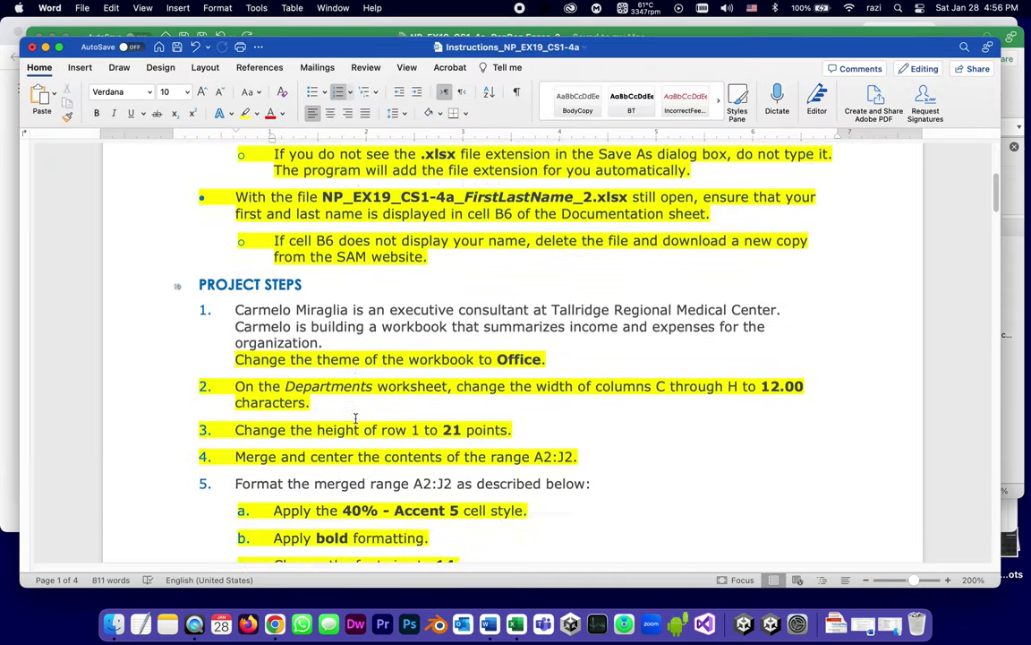
pyautogui.scroll(-20, 356, 419)
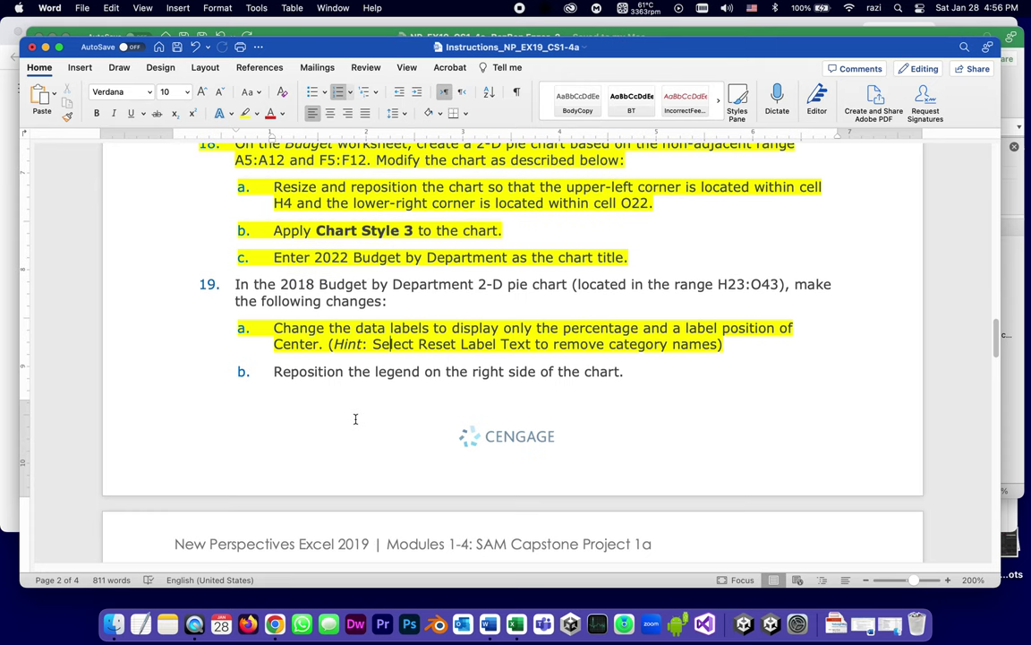
pyautogui.scroll(5, 355, 419)
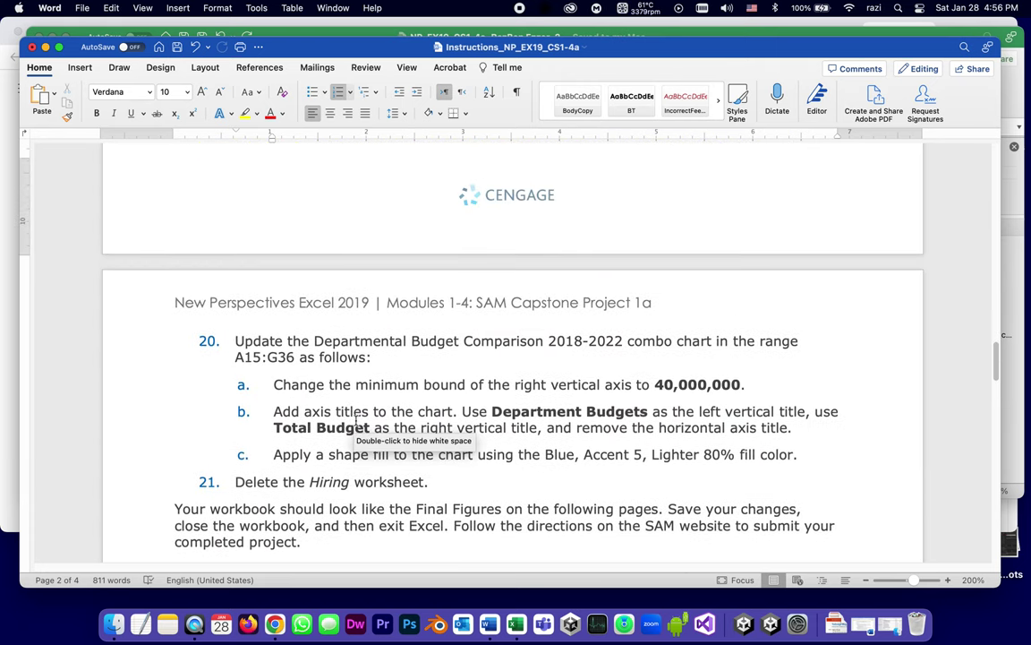
pyautogui.scroll(5, 357, 421)
pyautogui.moveTo(634, 293); pyautogui.dragTo(233, 286)
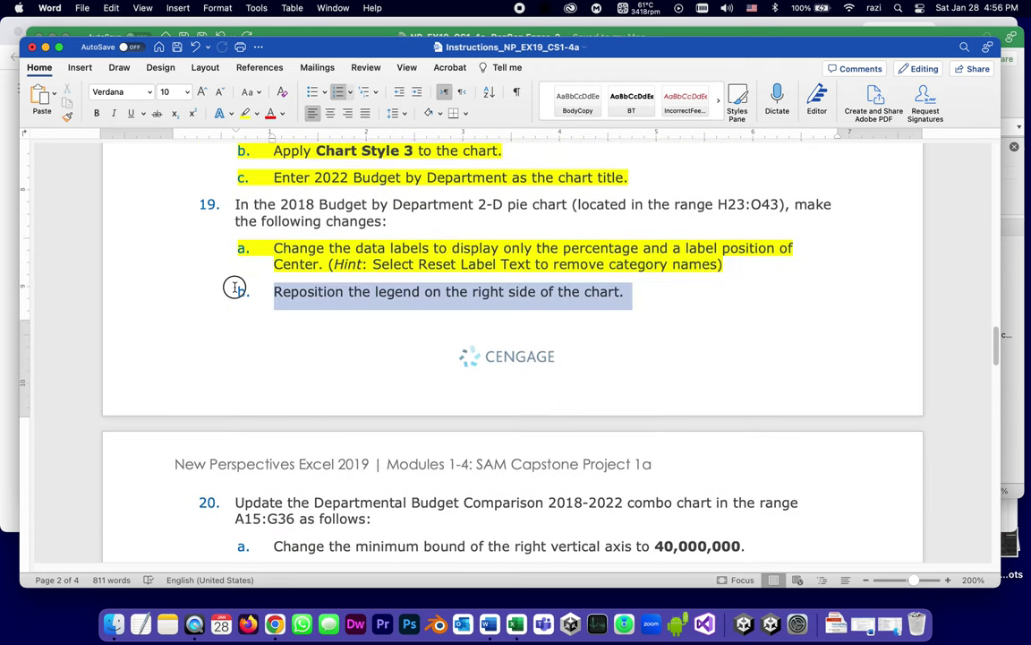
pyautogui.click(245, 112)
pyautogui.scroll(-4, 246, 456)
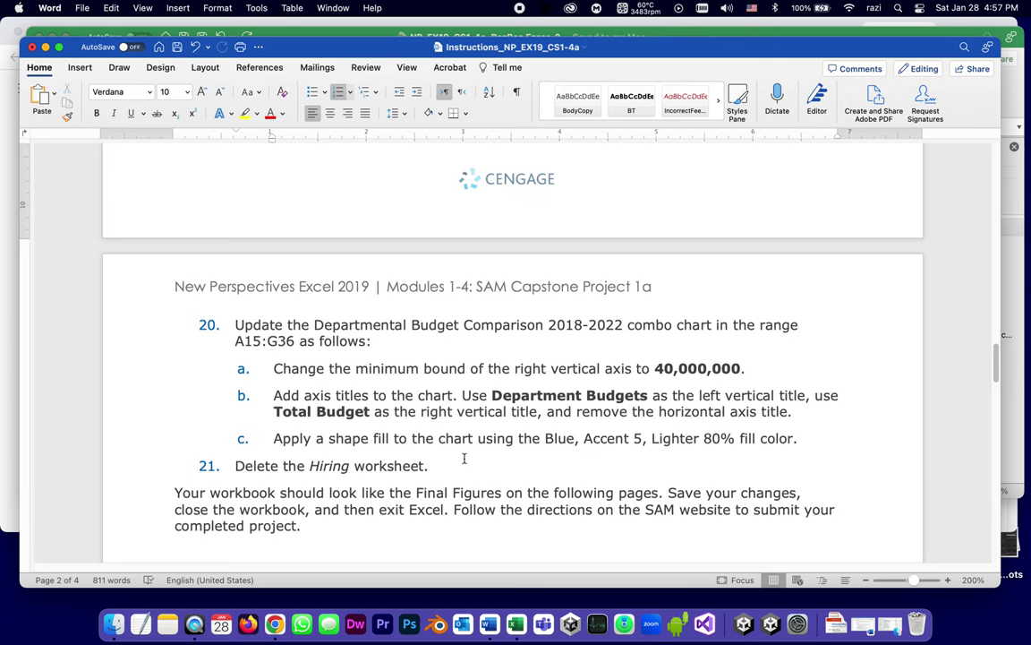
# In Excel, examine the Departmental Budget Comparison 2018-2022 combo chart up close and recheck instruction 20a in Word
pyautogui.click(1012, 233)
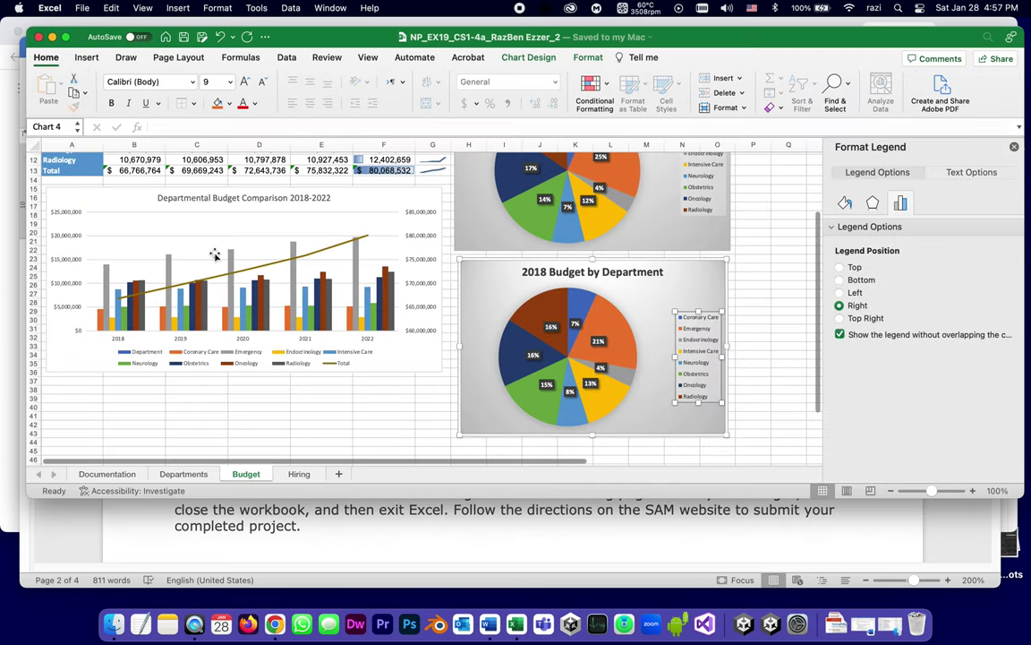
pyautogui.click(162, 223)
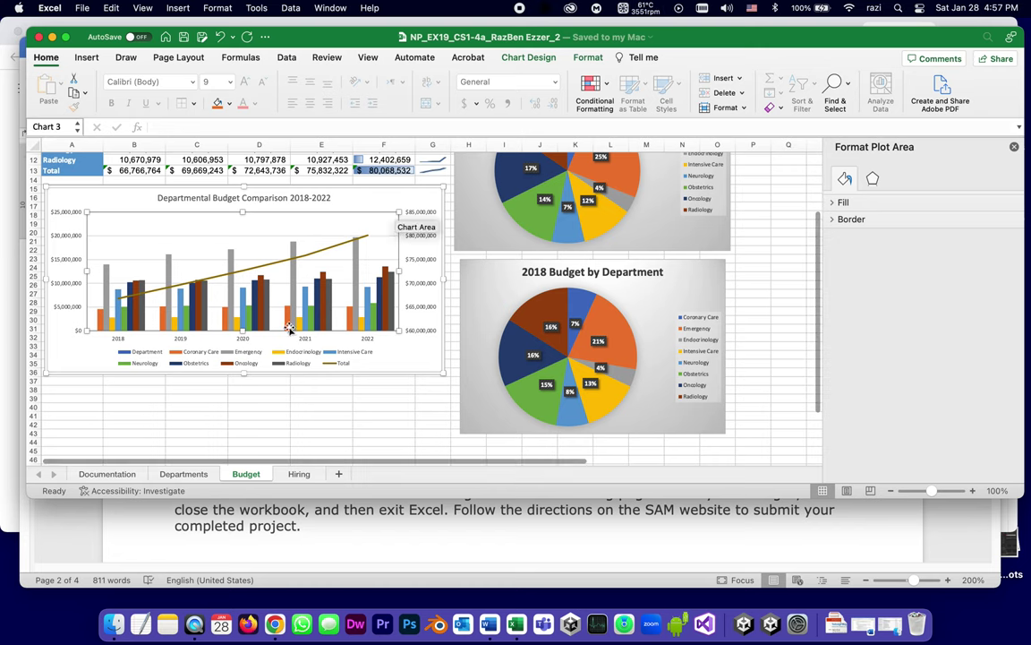
pyautogui.click(973, 491)
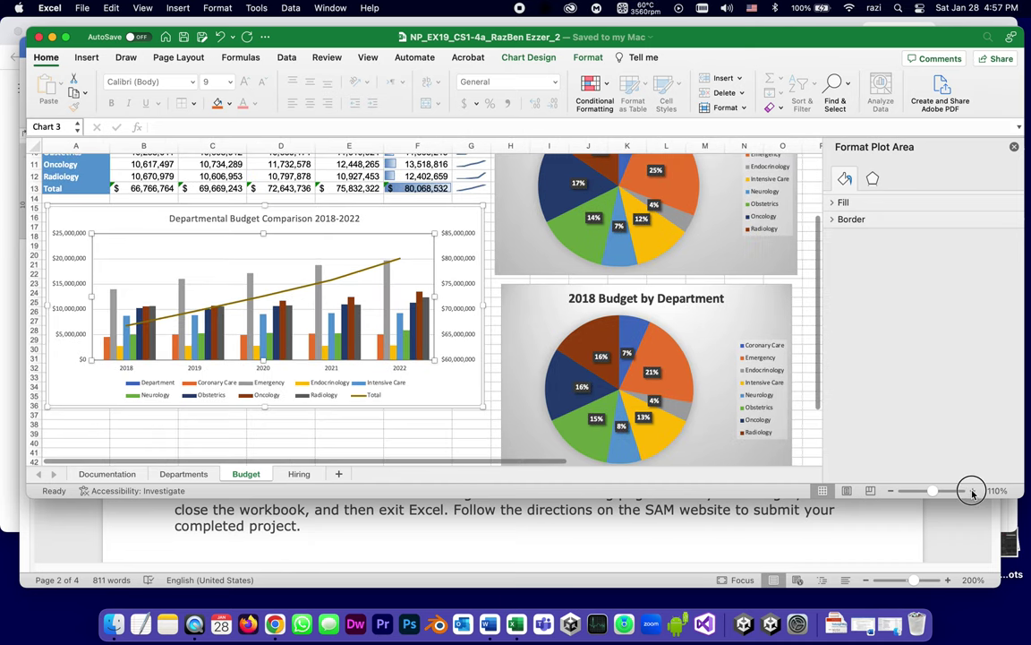
pyautogui.click(972, 490)
pyautogui.click(972, 491)
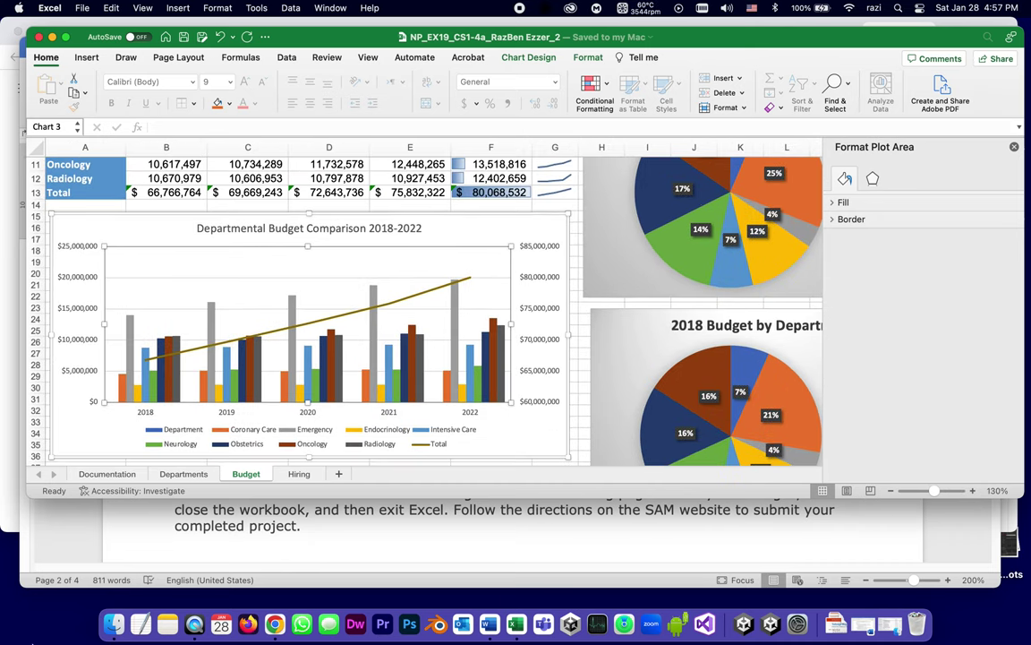
pyautogui.click(479, 532)
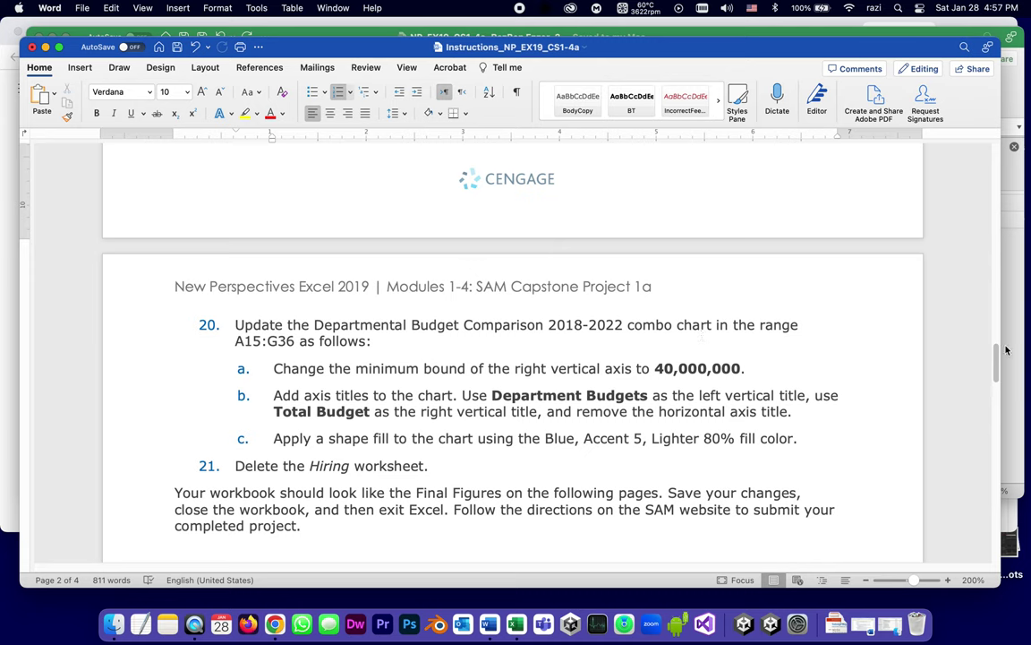
pyautogui.click(1017, 277)
# In Excel, set the minimum bound of the combo chart's right vertical axis to 40,000,000
pyautogui.click(530, 247)
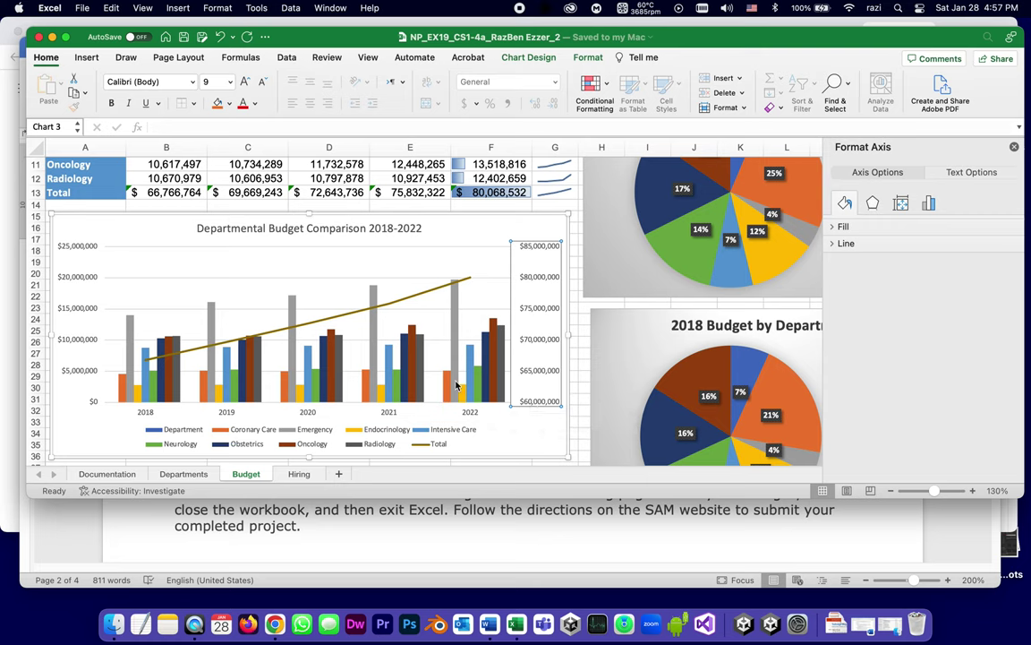
pyautogui.rightClick(535, 341)
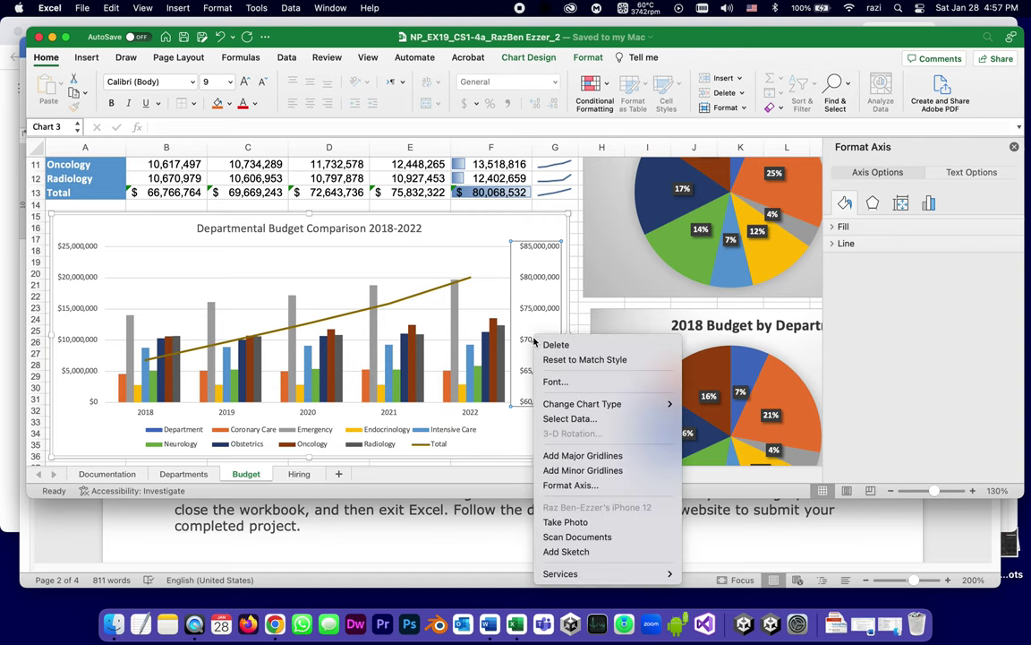
pyautogui.click(564, 486)
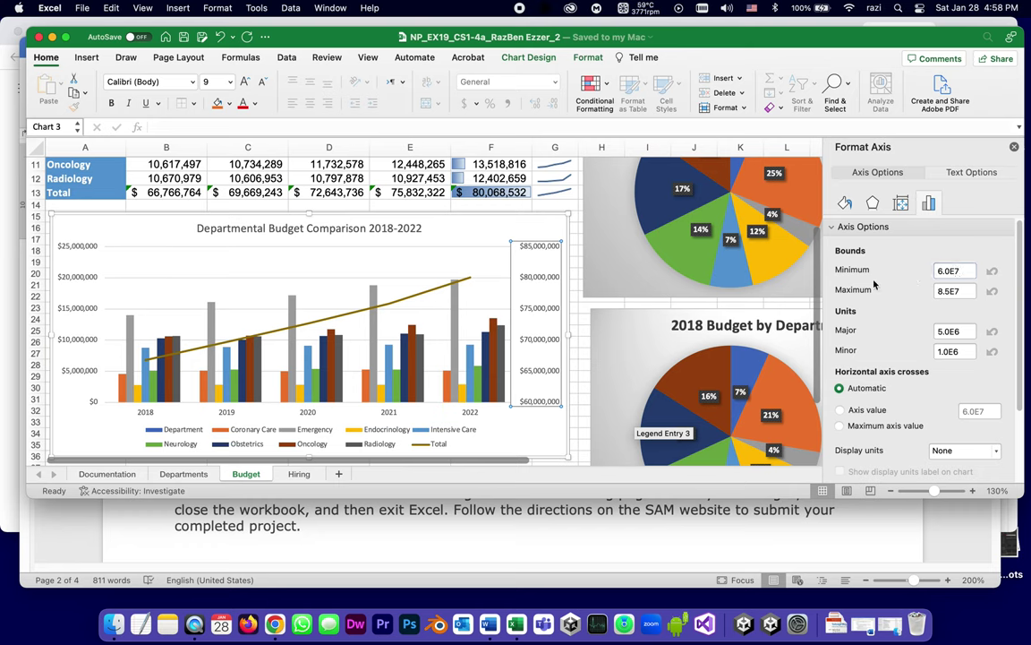
pyautogui.click(941, 274)
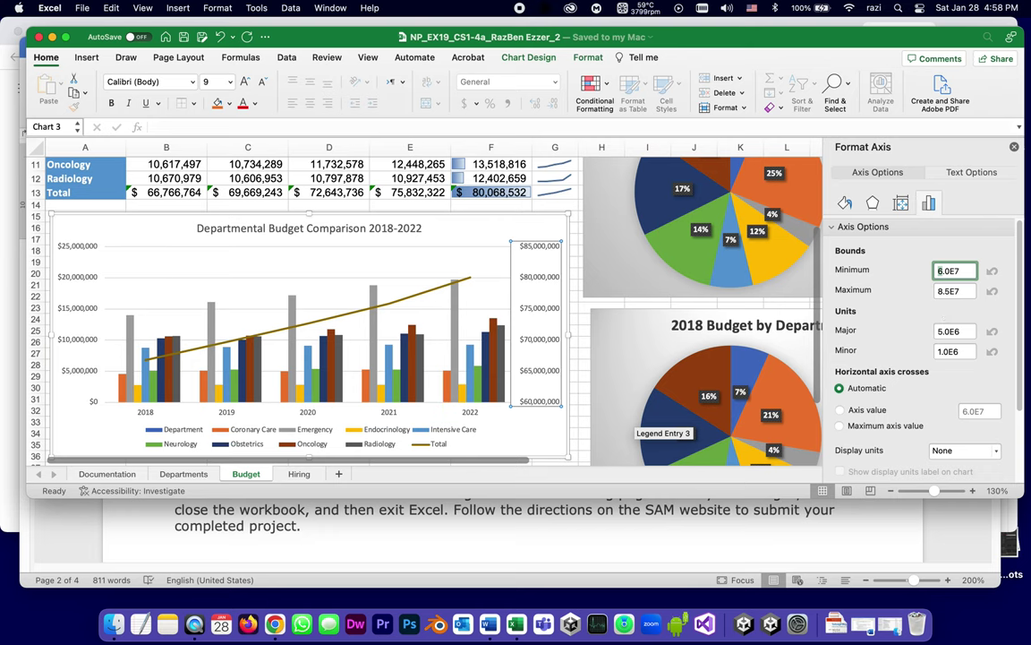
pyautogui.press('Delete')
pyautogui.write('4')
pyautogui.click(941, 291)
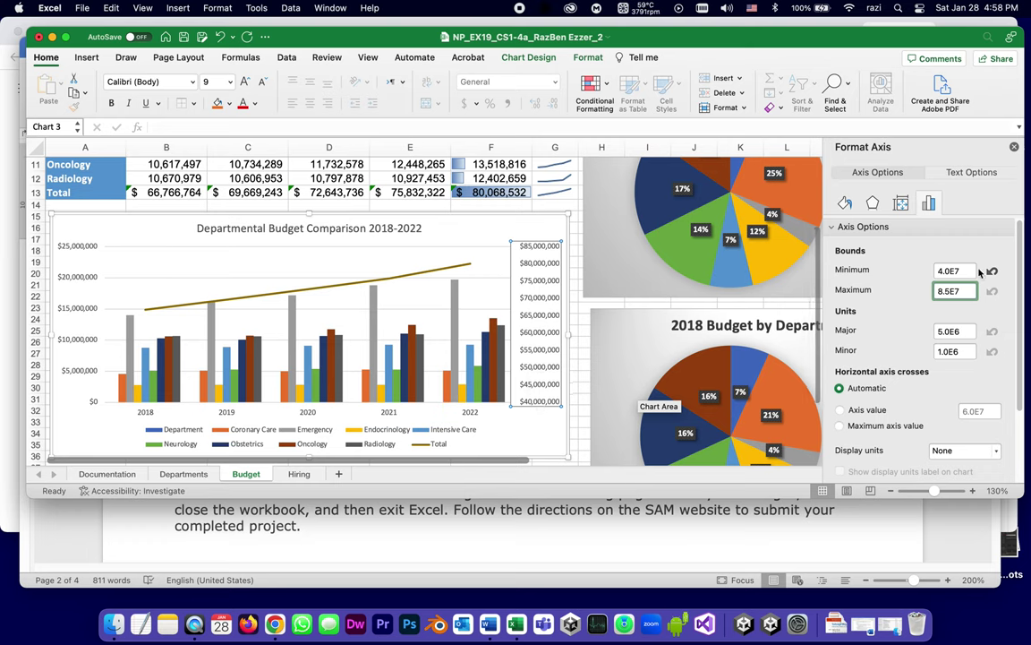
pyautogui.hotkey('shift', 'Tab')
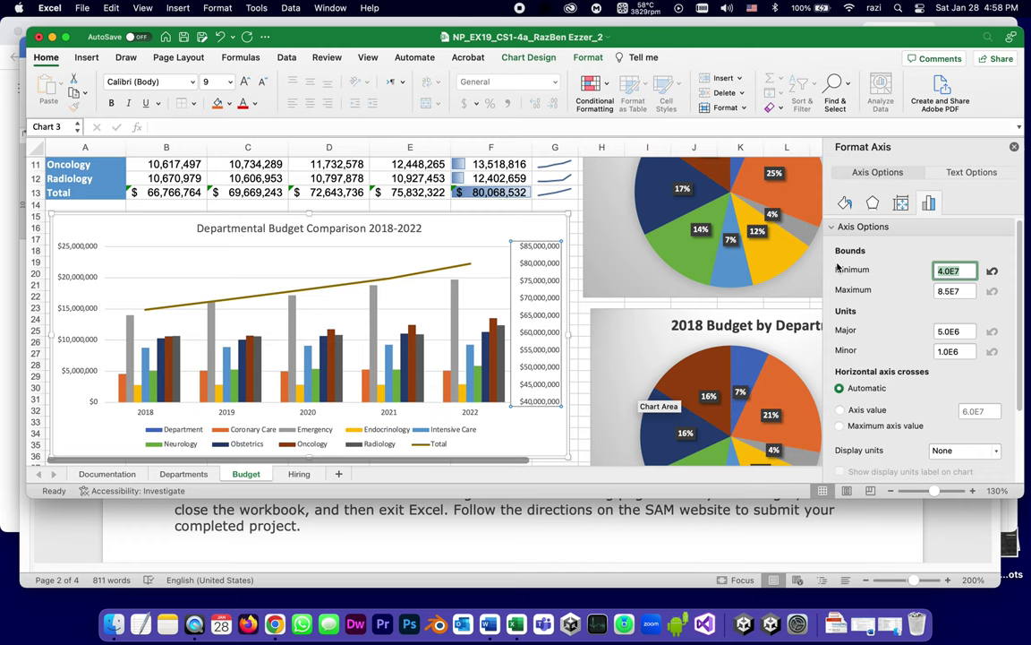
pyautogui.write('4')
pyautogui.write('000')
pyautogui.write('000')
pyautogui.press('Tab')
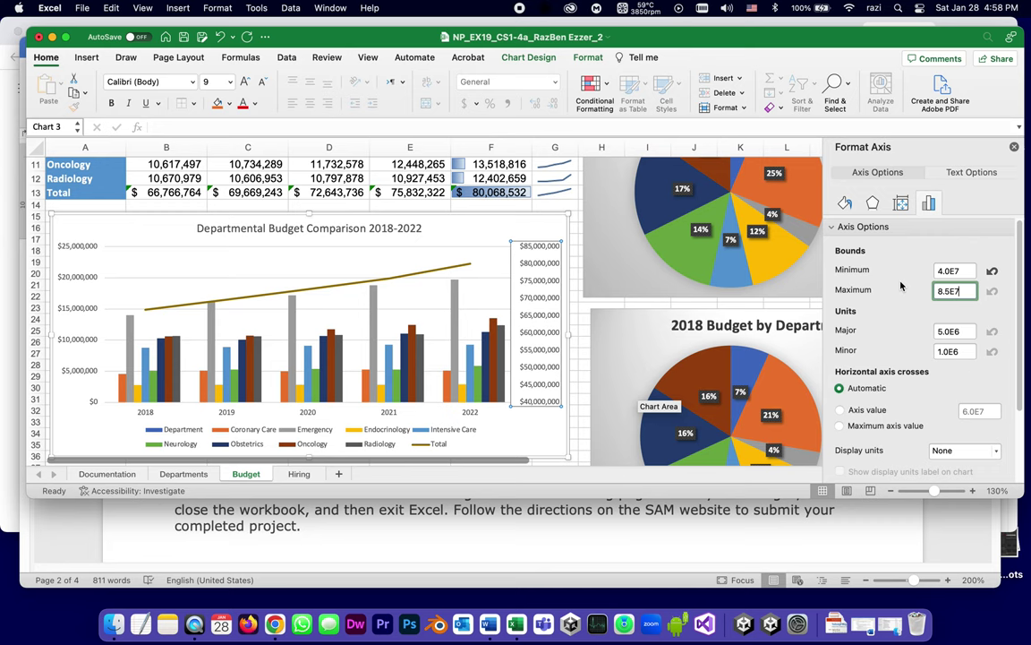
# In the Word instructions, highlight instruction 20a about the axis minimum bound in yellow
pyautogui.click(610, 535)
pyautogui.moveTo(774, 368); pyautogui.dragTo(268, 368)
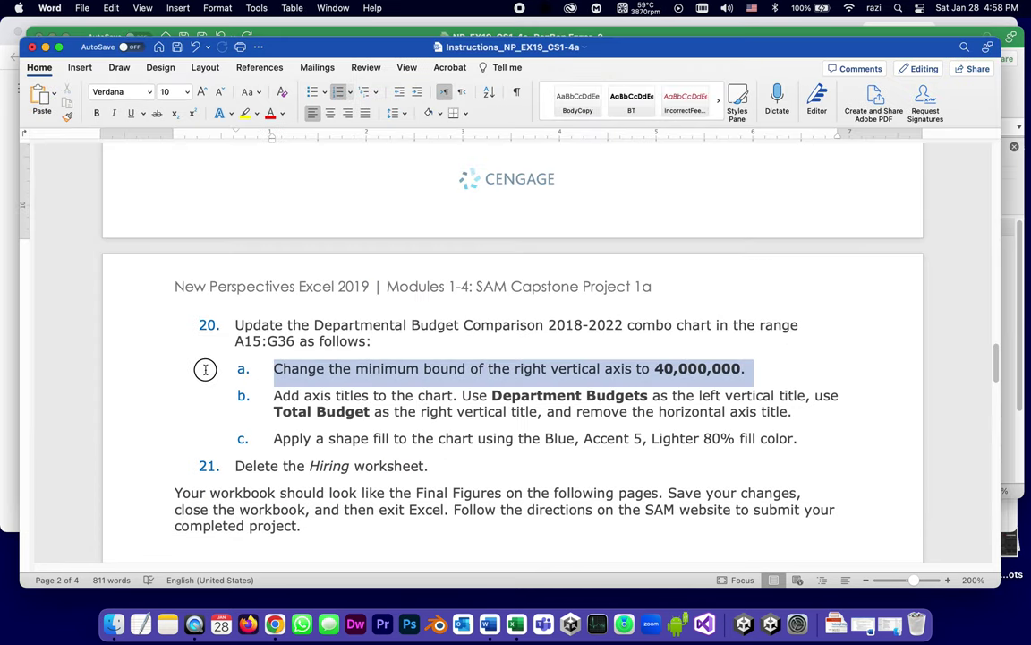
pyautogui.click(244, 111)
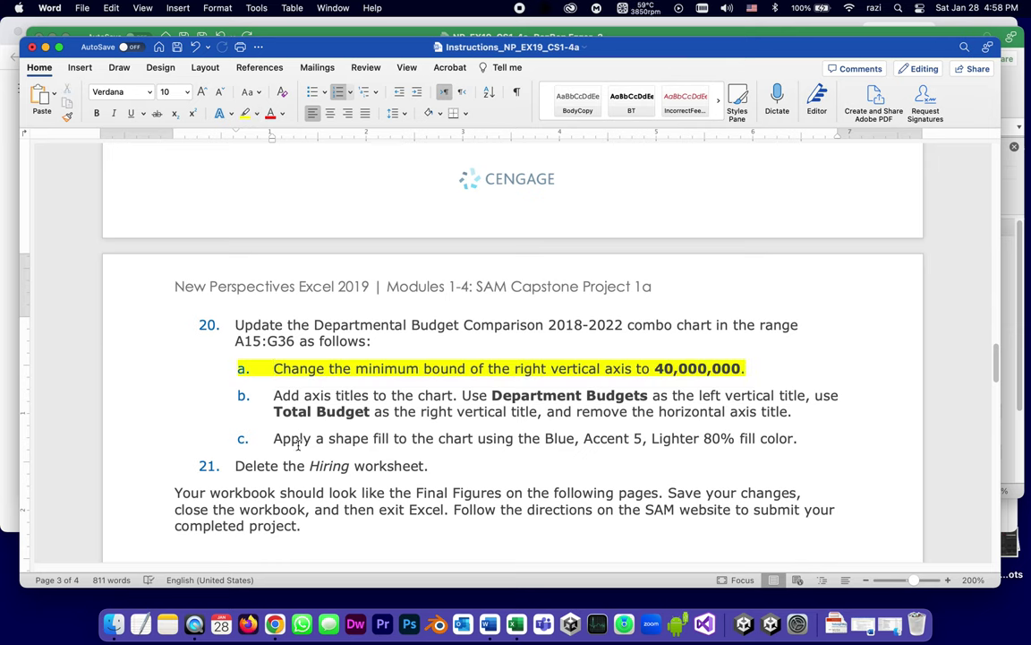
# Remove the bold formatting from "Department Budgets" in instruction 20b and leave the phrase selected
pyautogui.click(304, 395)
pyautogui.moveTo(493, 395); pyautogui.dragTo(641, 401)
pyautogui.click(97, 113)
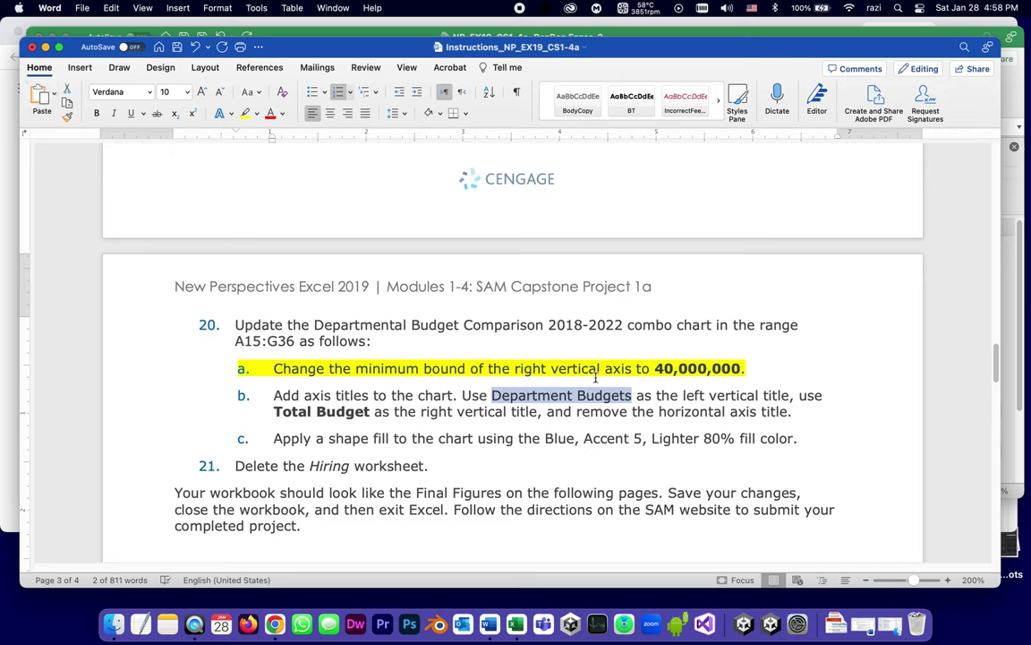
# In Excel, try adding a primary horizontal axis title to the Departmental Budget Comparison chart and undo it
pyautogui.click(1009, 194)
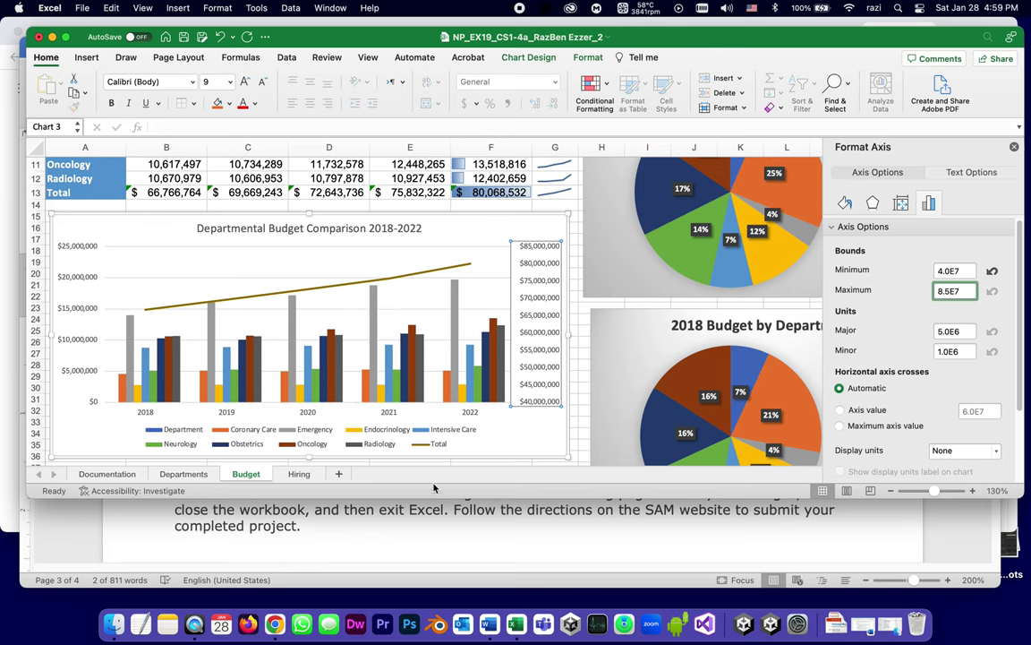
pyautogui.click(115, 215)
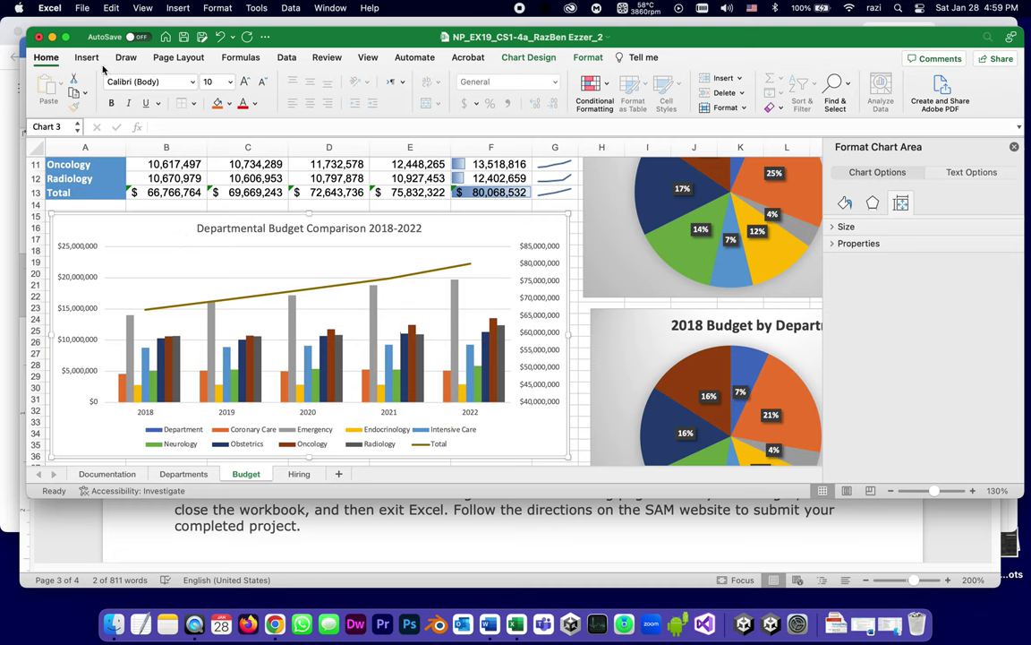
pyautogui.click(546, 59)
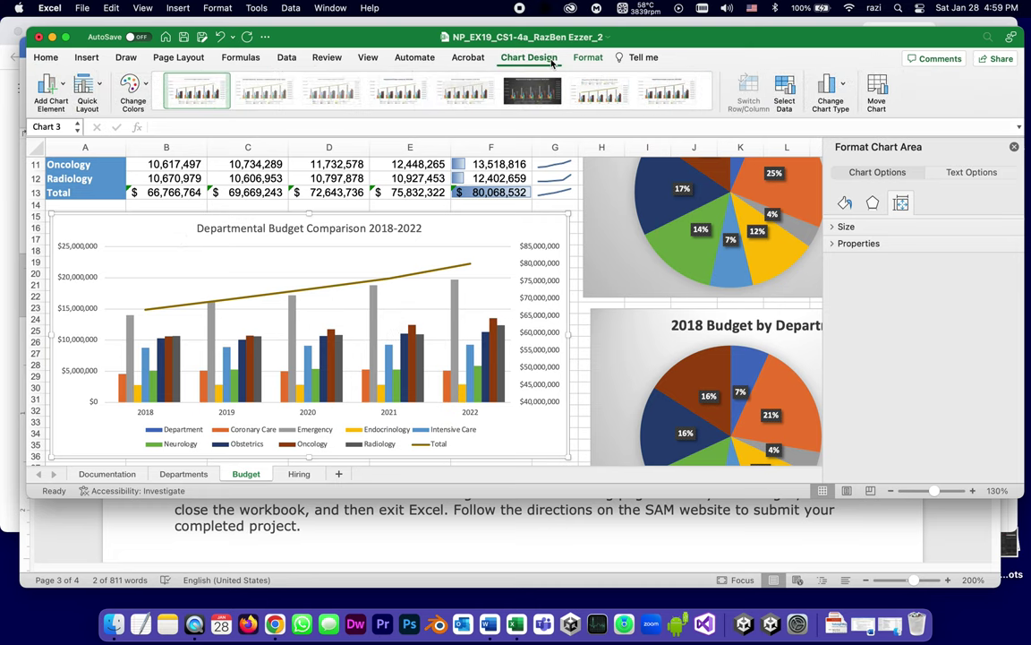
pyautogui.click(63, 85)
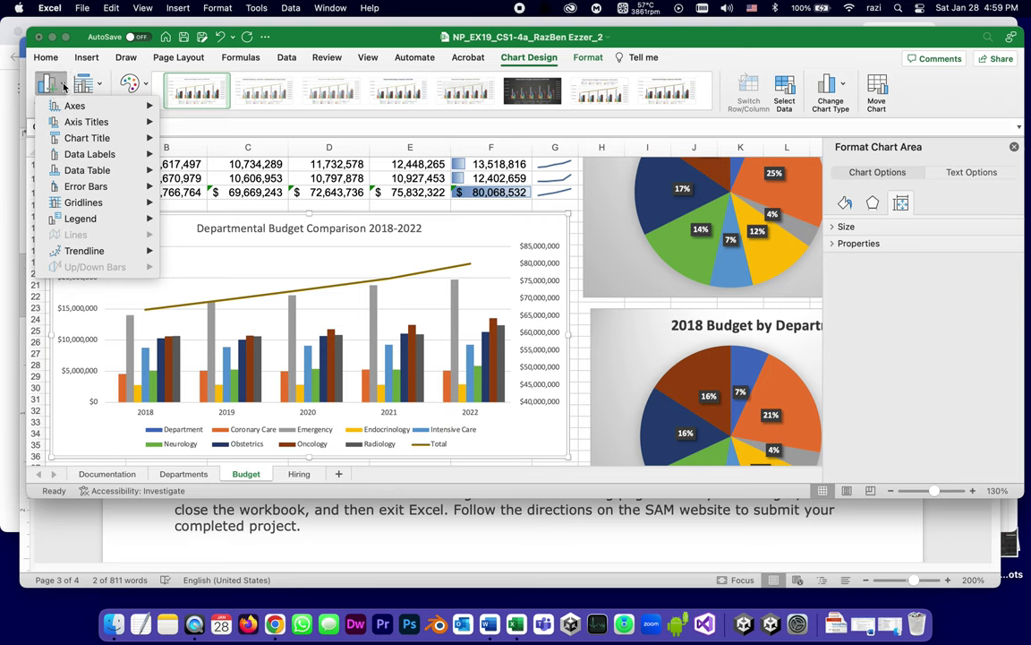
pyautogui.moveTo(78, 128)
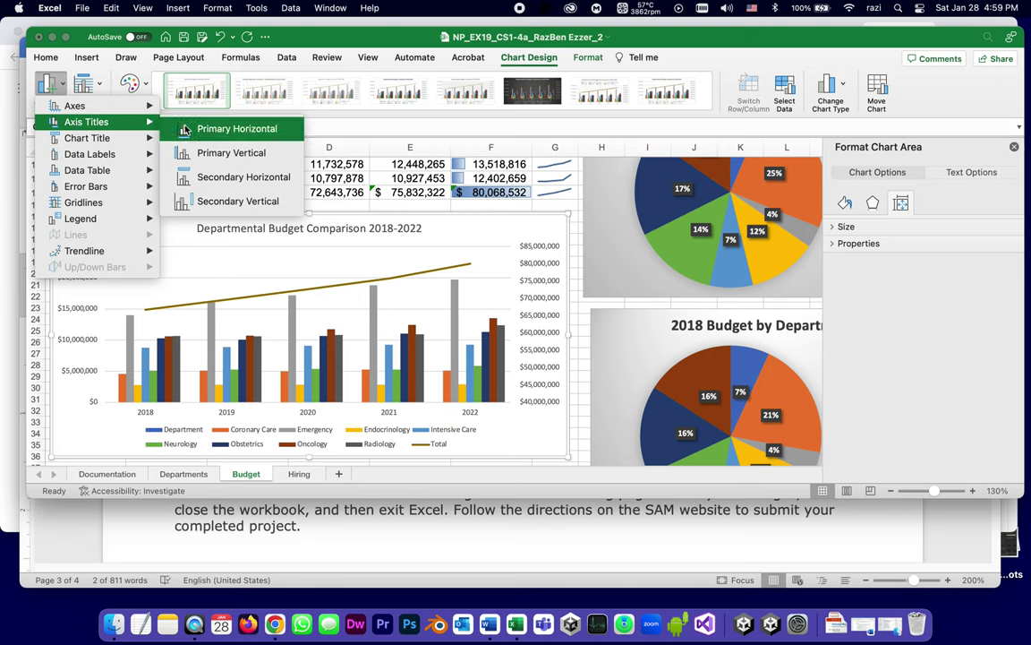
pyautogui.click(190, 130)
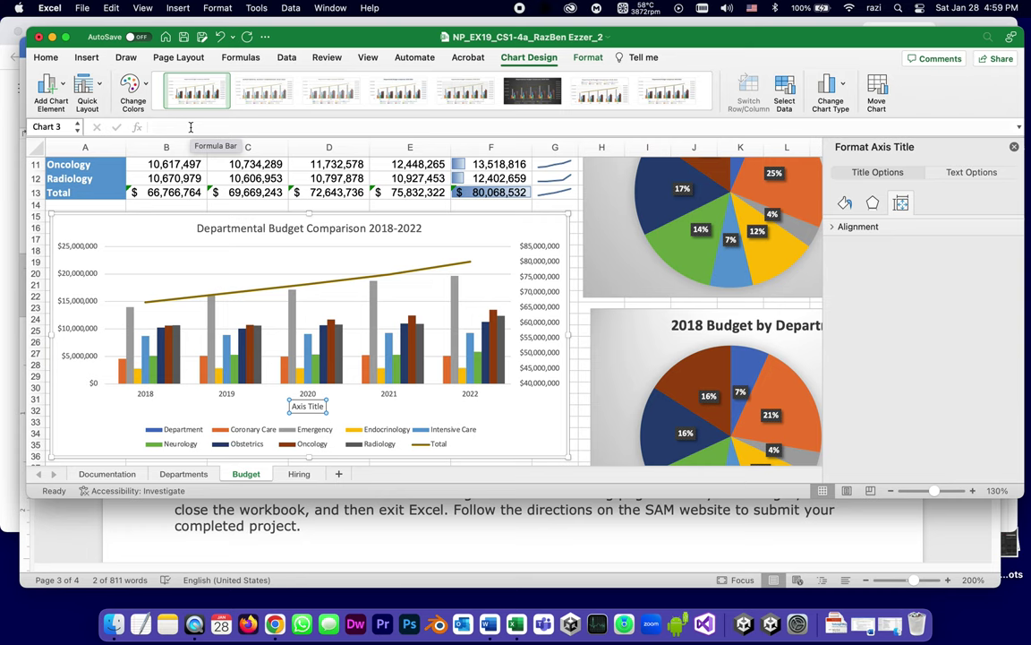
pyautogui.press('super+z')
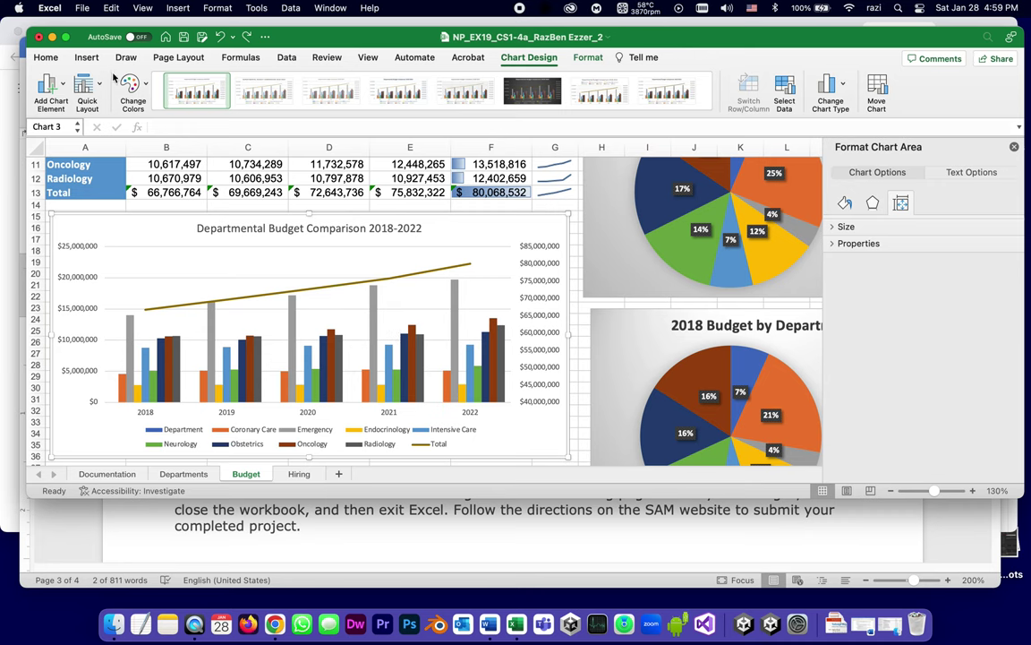
pyautogui.click(400, 517)
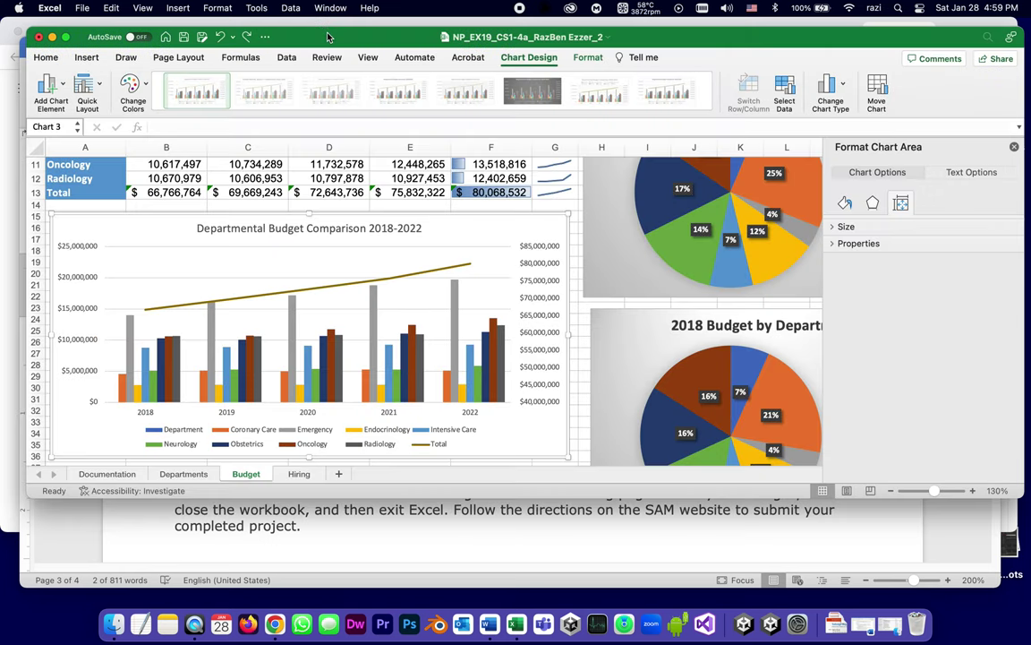
# In Excel, add a primary vertical axis title reading "Department Budgets" to the Departmental Budget Comparison chart
pyautogui.click(295, 30)
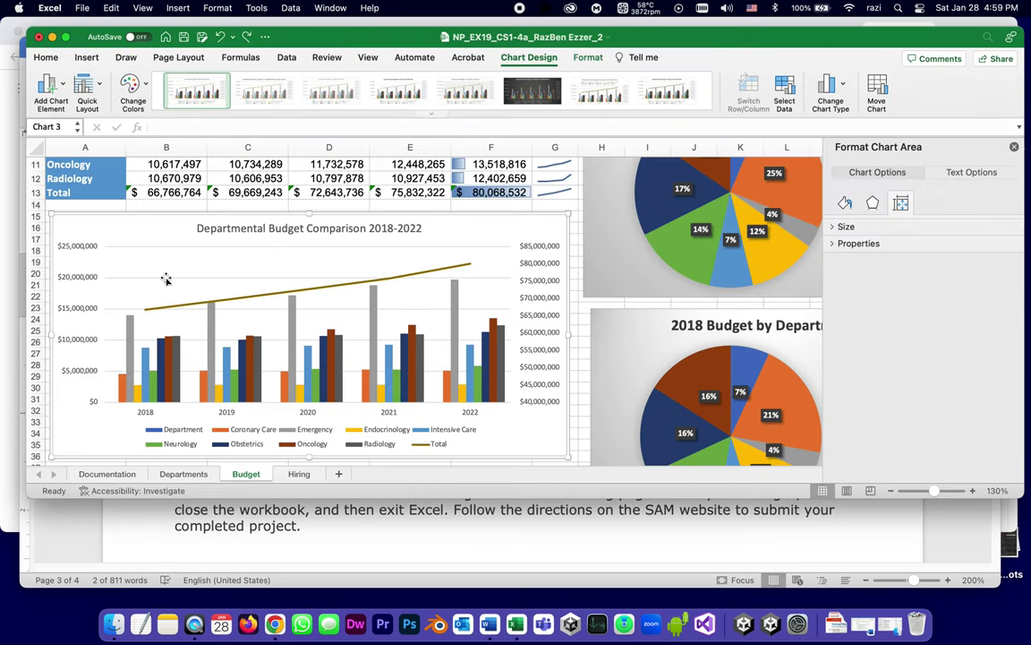
pyautogui.click(62, 86)
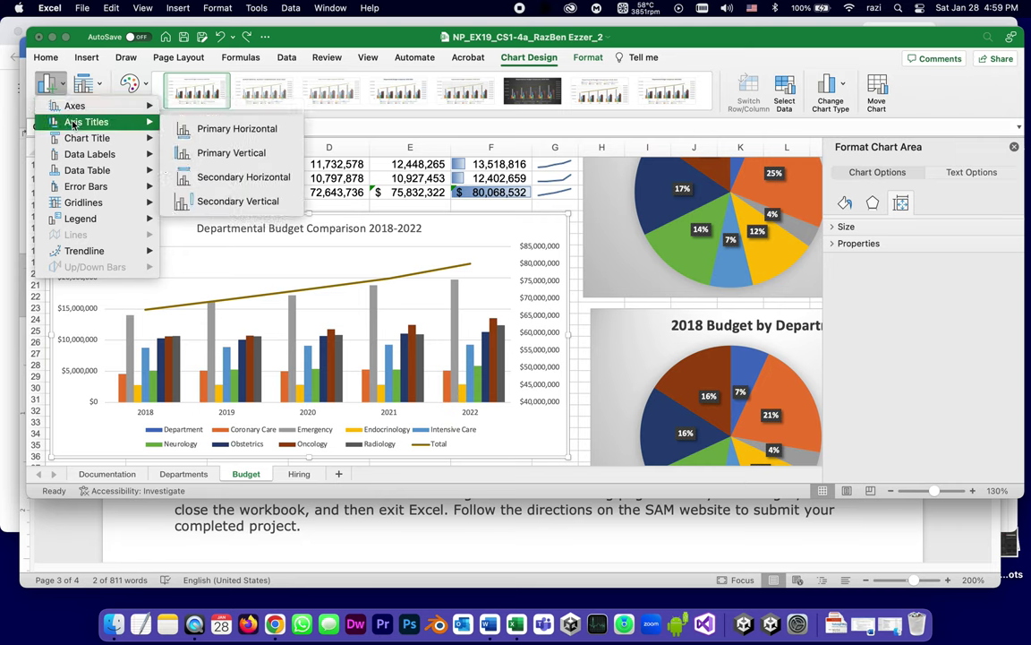
pyautogui.click(199, 155)
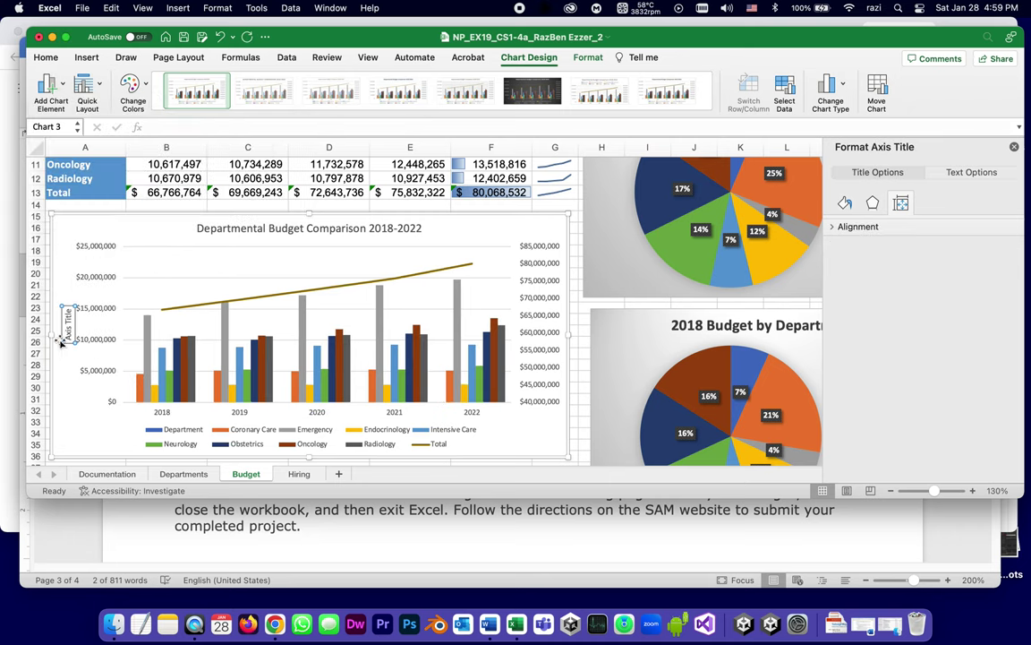
pyautogui.doubleClick(68, 333)
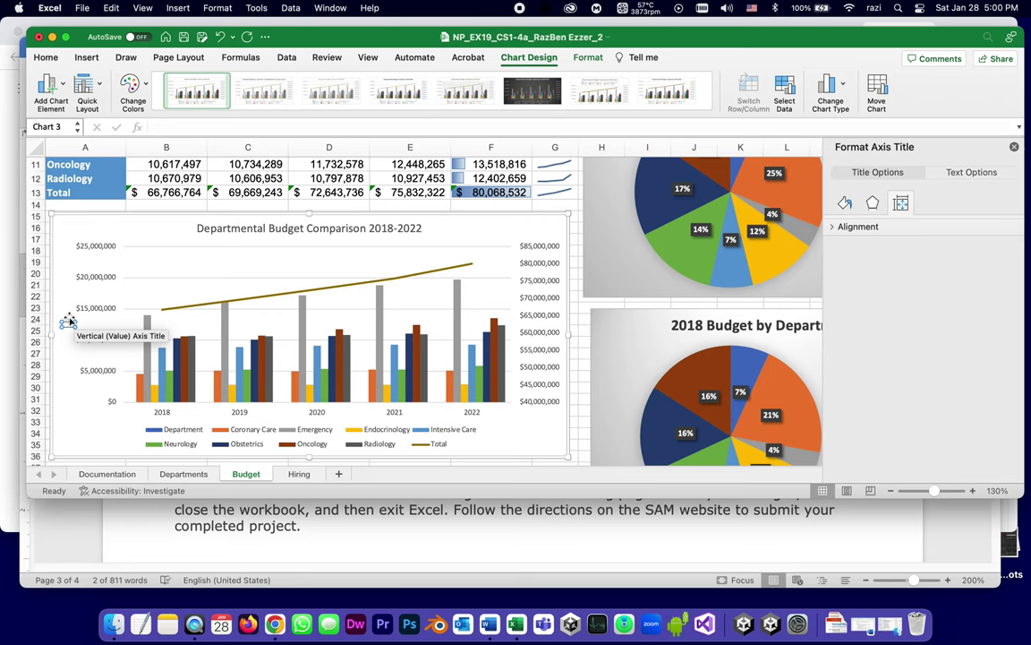
pyautogui.write('Departmental Budgets')
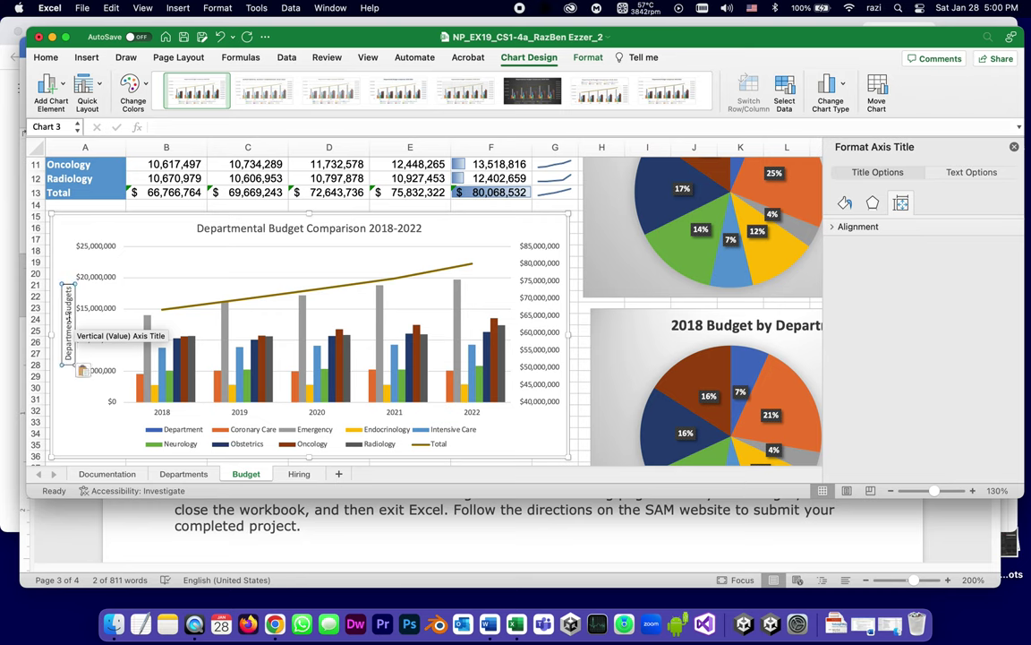
pyautogui.click(68, 363)
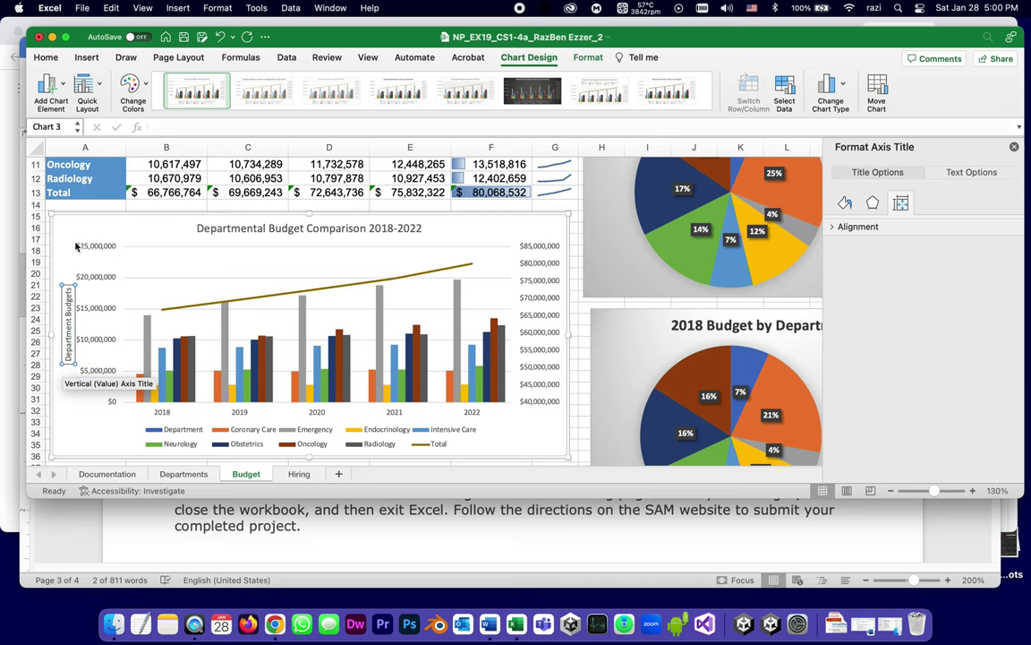
pyautogui.click(73, 390)
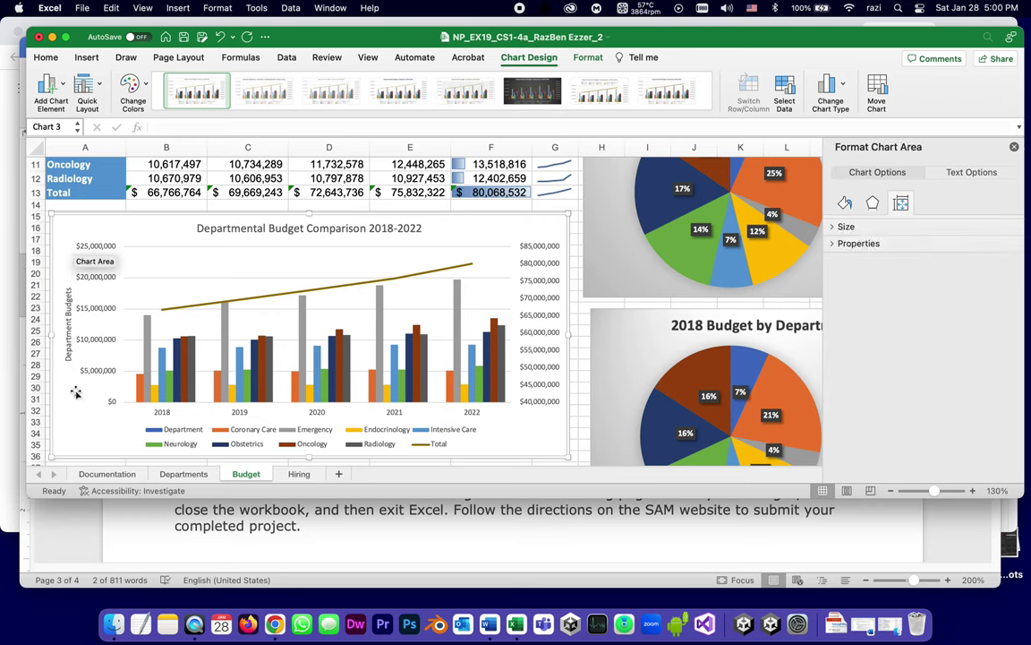
# In the Word instructions, copy "Total Budget" from instruction 20b and remove its bold formatting
pyautogui.click(358, 537)
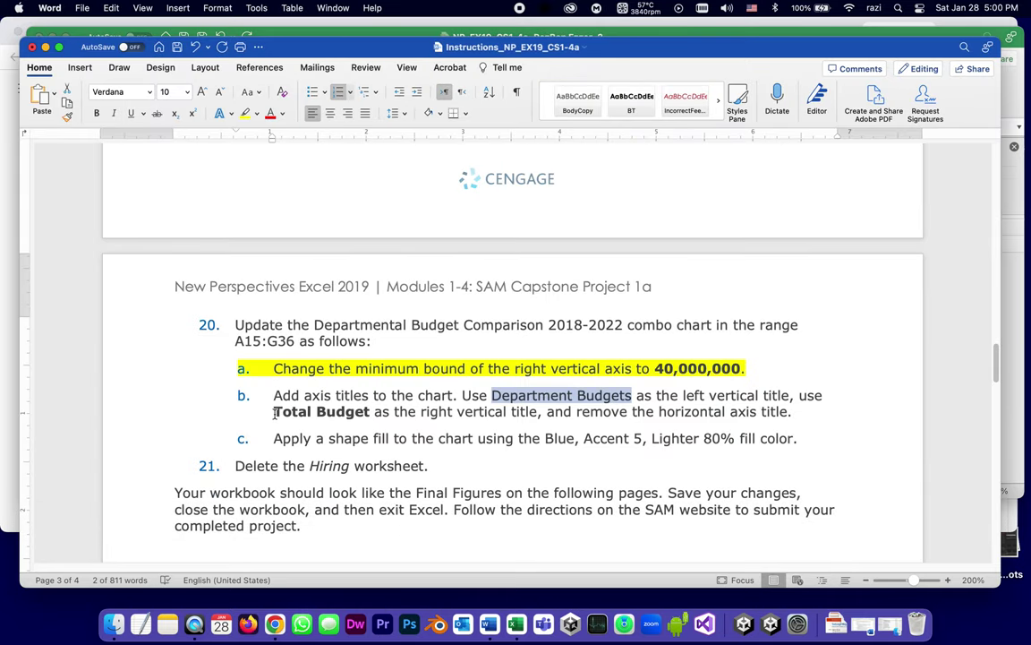
pyautogui.moveTo(275, 412); pyautogui.dragTo(372, 413)
pyautogui.press('super+c')
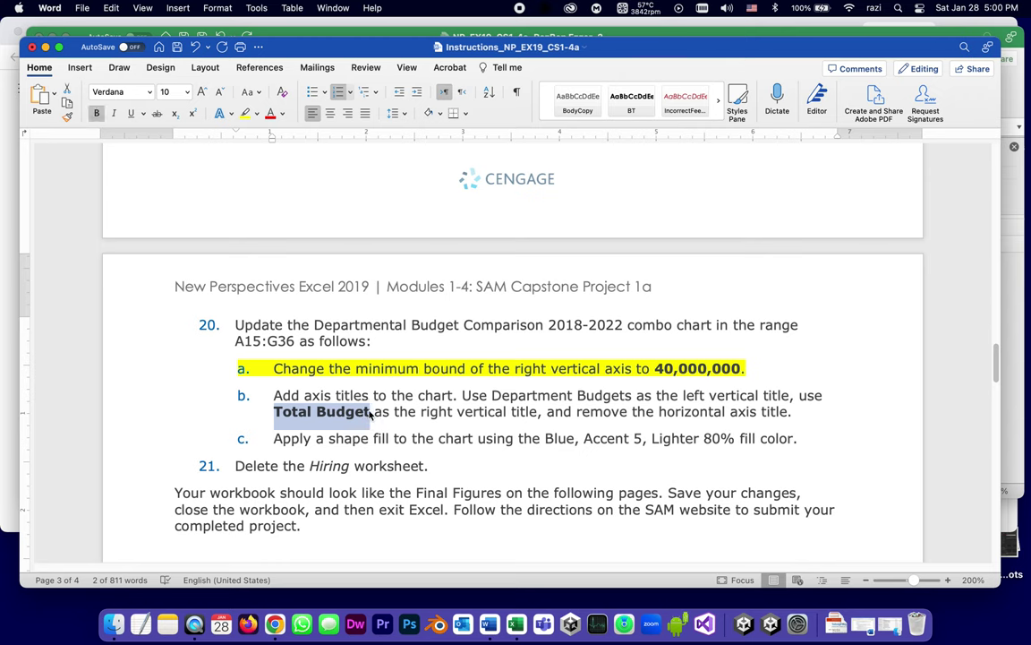
pyautogui.click(97, 113)
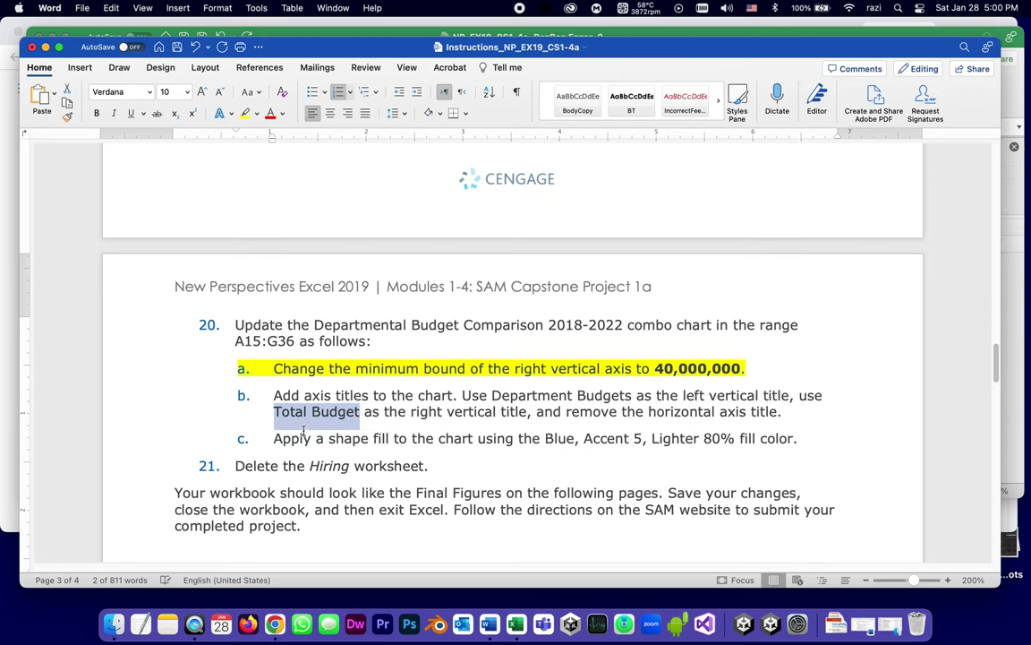
# In Excel, add a secondary vertical axis title to the Departmental Budget Comparison chart
pyautogui.click(1017, 308)
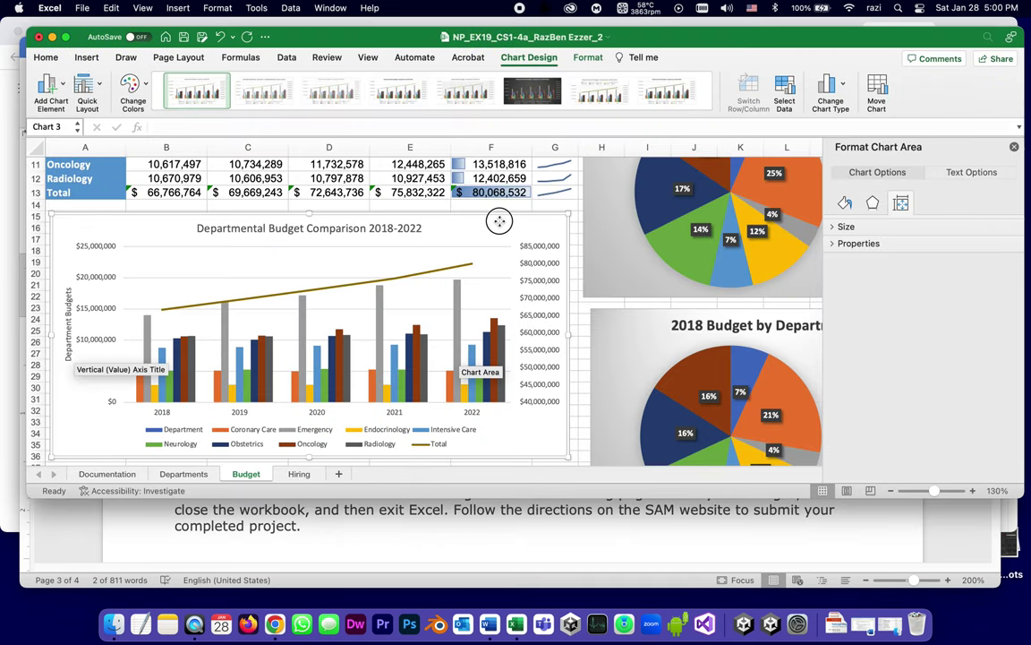
pyautogui.click(55, 84)
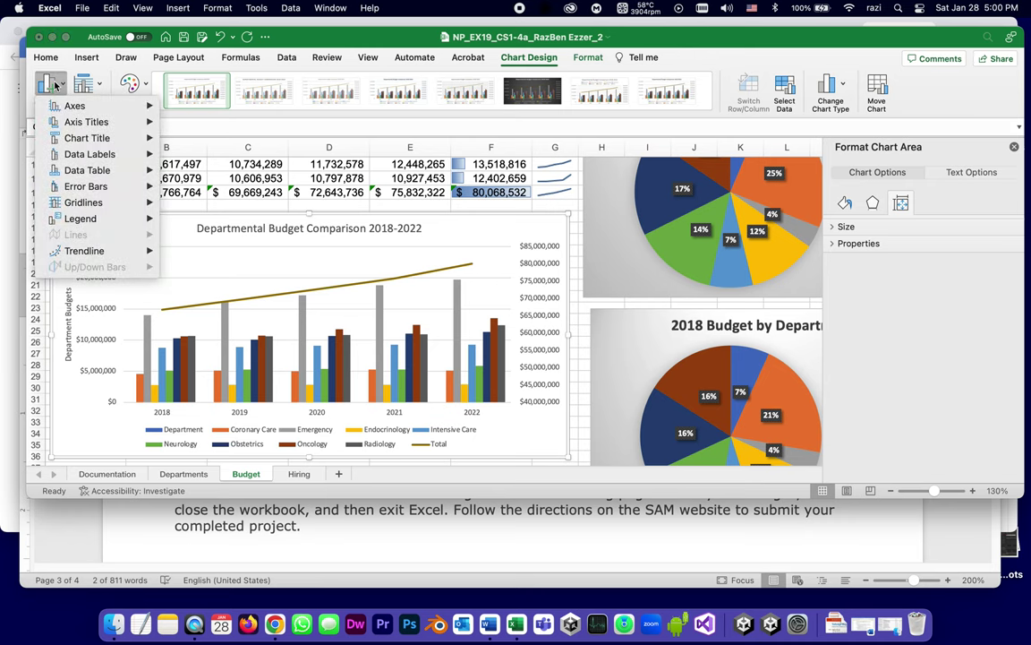
pyautogui.moveTo(77, 130)
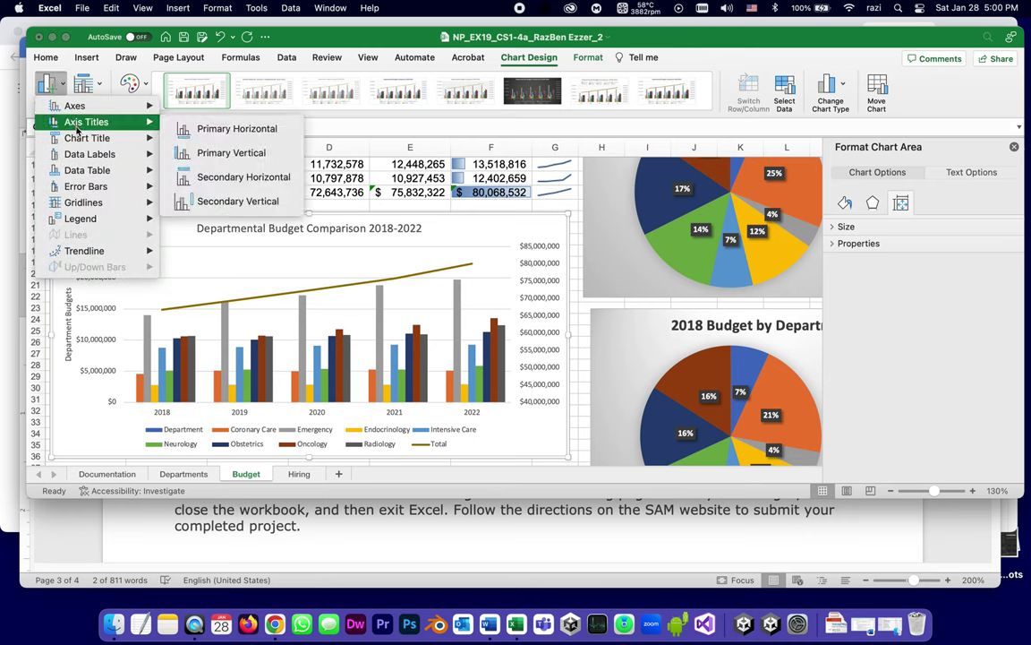
pyautogui.click(217, 199)
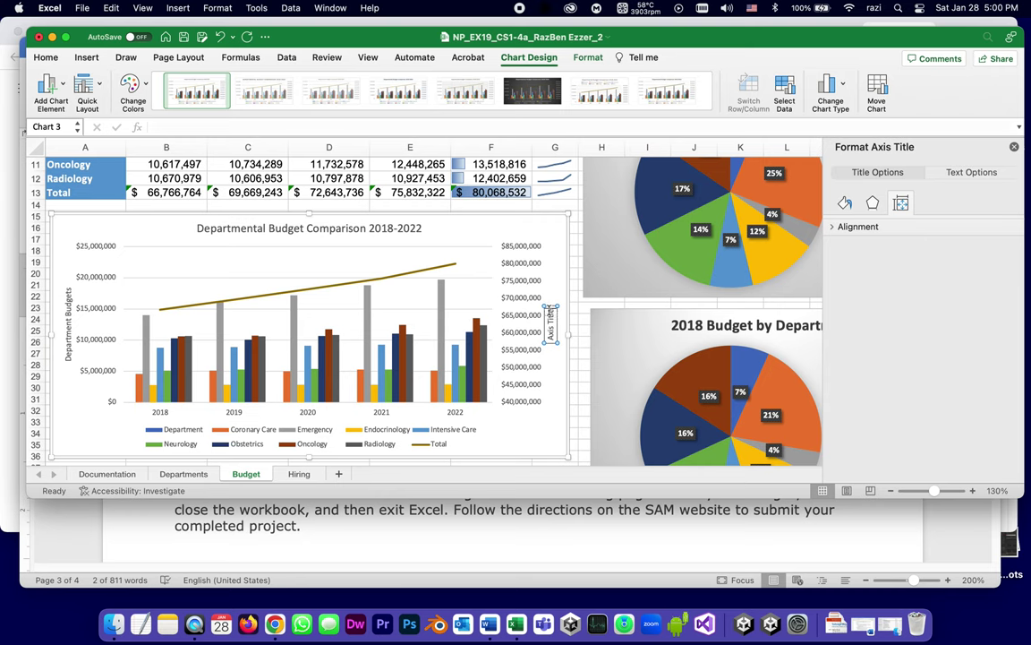
# Replace the secondary vertical axis title's placeholder text with the copied "Total Budget"
pyautogui.press('BackSpace')
pyautogui.press('BackSpace')
pyautogui.press('BackSpace')
pyautogui.press('BackSpace')
pyautogui.press('BackSpace')
pyautogui.press('BackSpace')
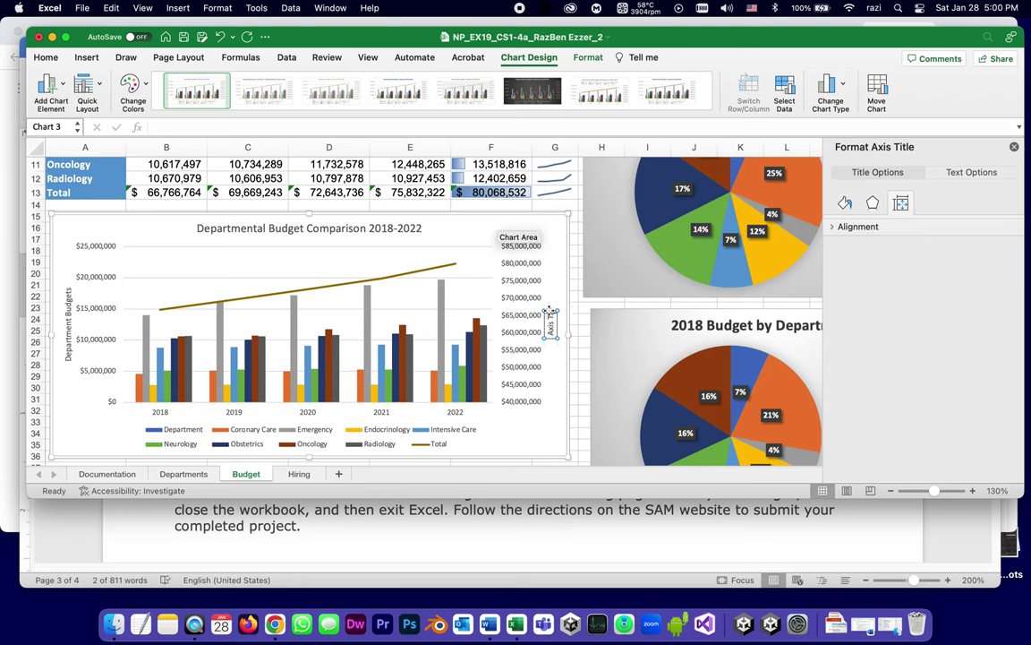
pyautogui.press('BackSpace')
pyautogui.press('BackSpace')
pyautogui.press('BackSpace')
pyautogui.press('BackSpace')
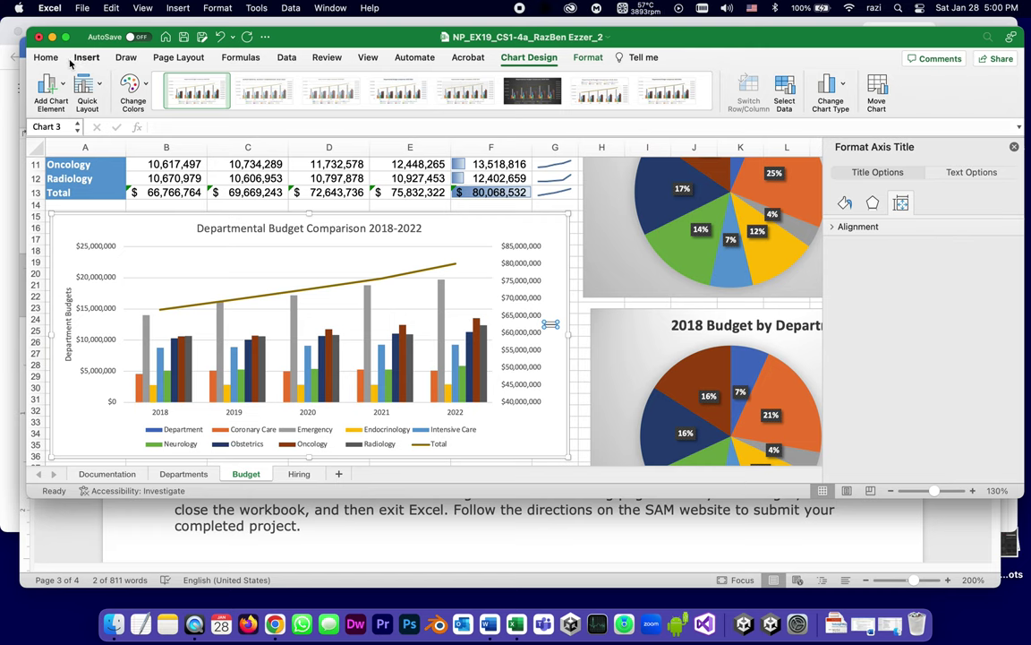
pyautogui.press('super+v')
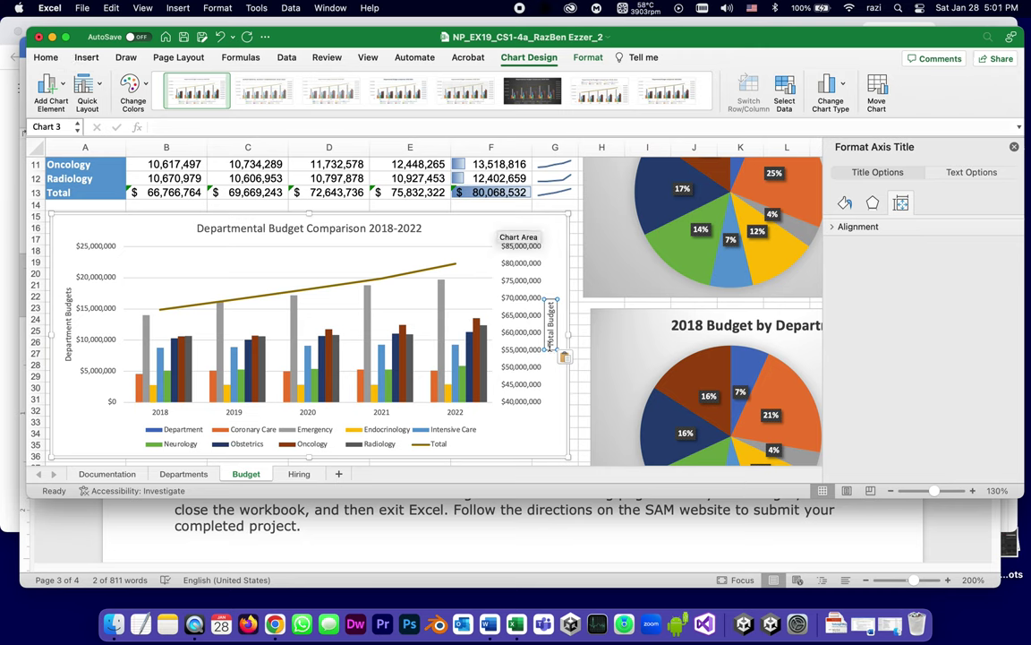
pyautogui.click(552, 354)
pyautogui.click(548, 344)
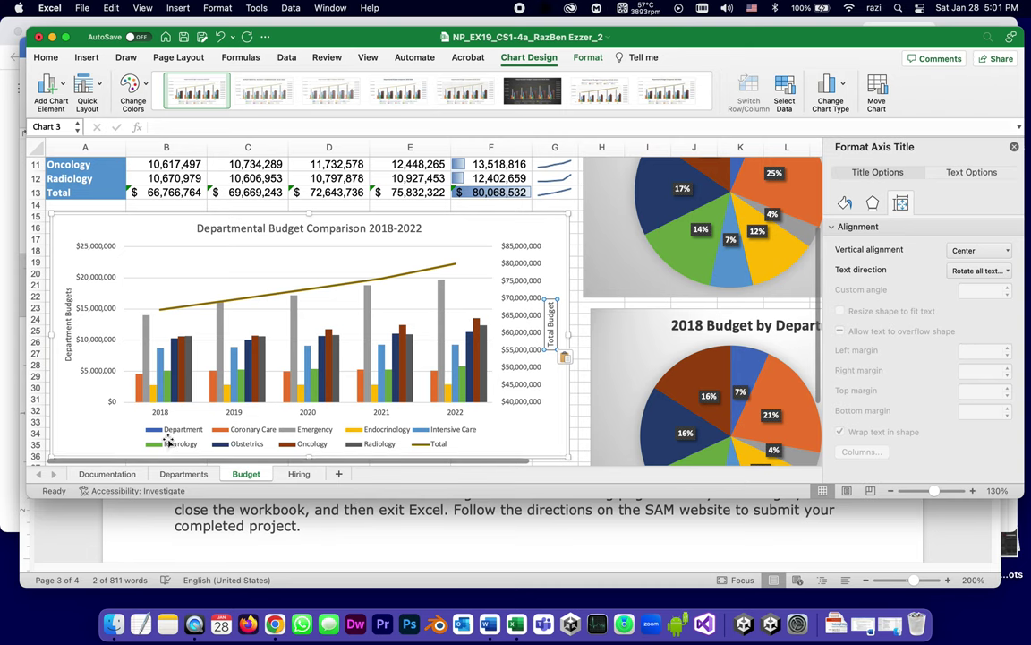
# Compare the Departmental Budget Comparison chart in Excel with the Budget worksheet figure at the end of the Word instructions
pyautogui.click(260, 524)
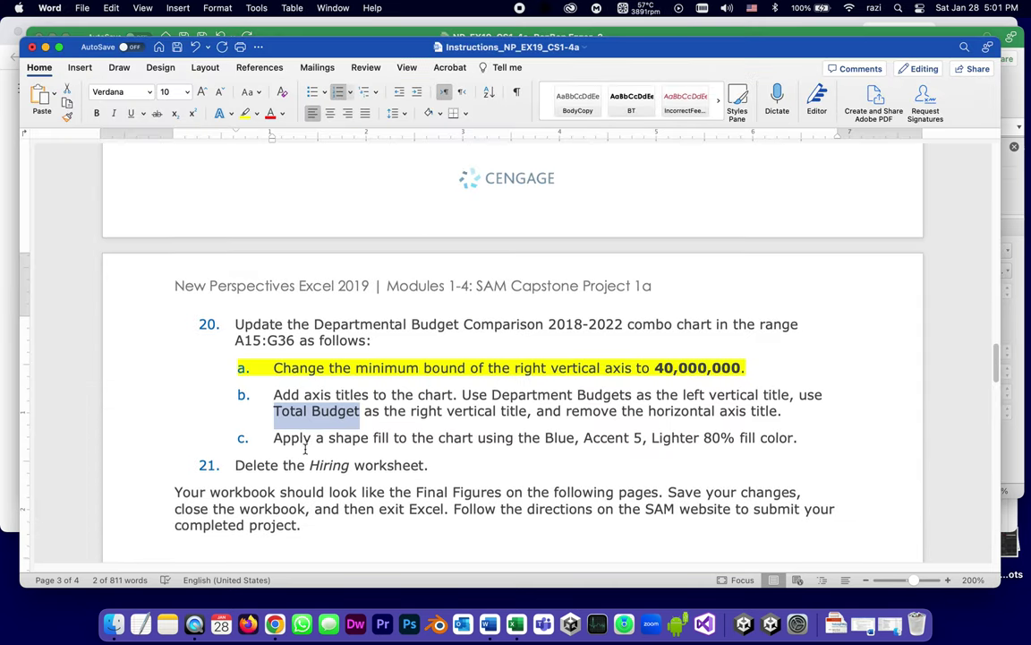
pyautogui.scroll(-5, 306, 448)
pyautogui.scroll(-15, 305, 449)
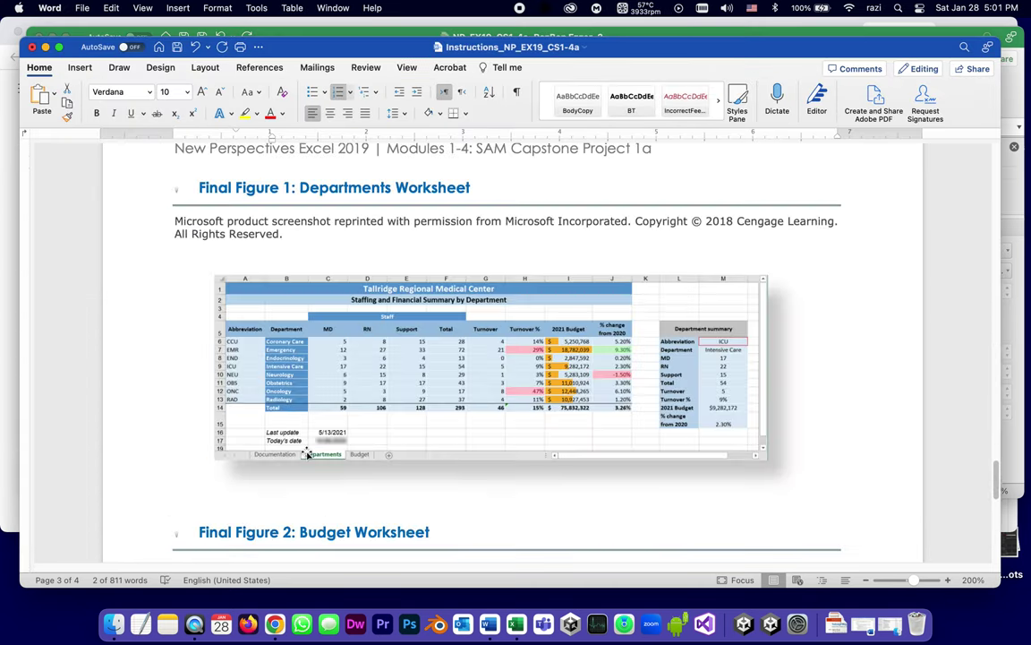
pyautogui.scroll(-10, 308, 452)
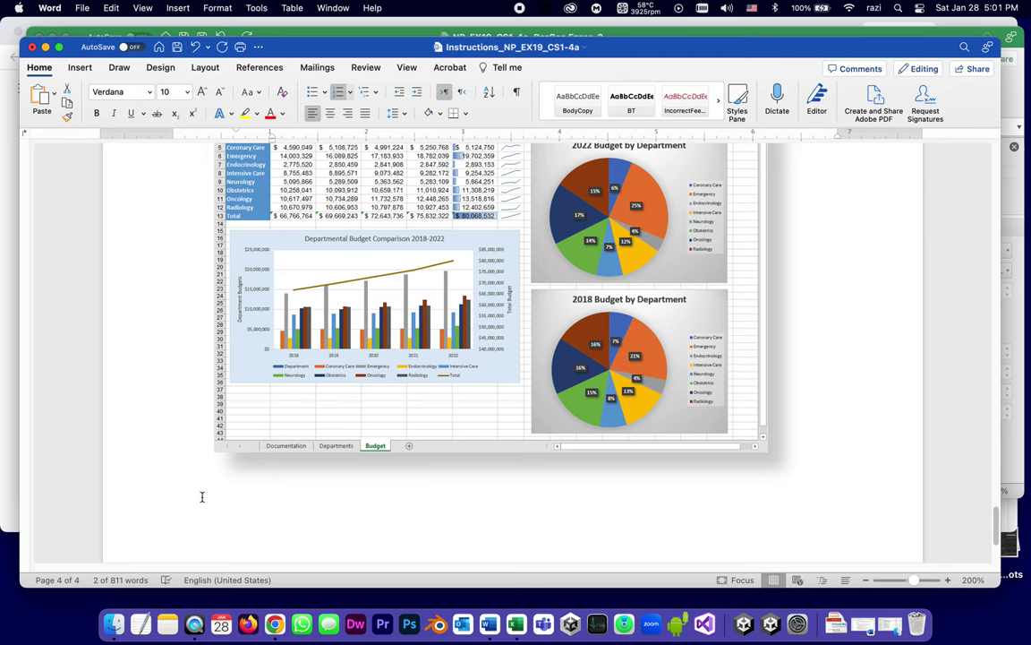
pyautogui.click(810, 256)
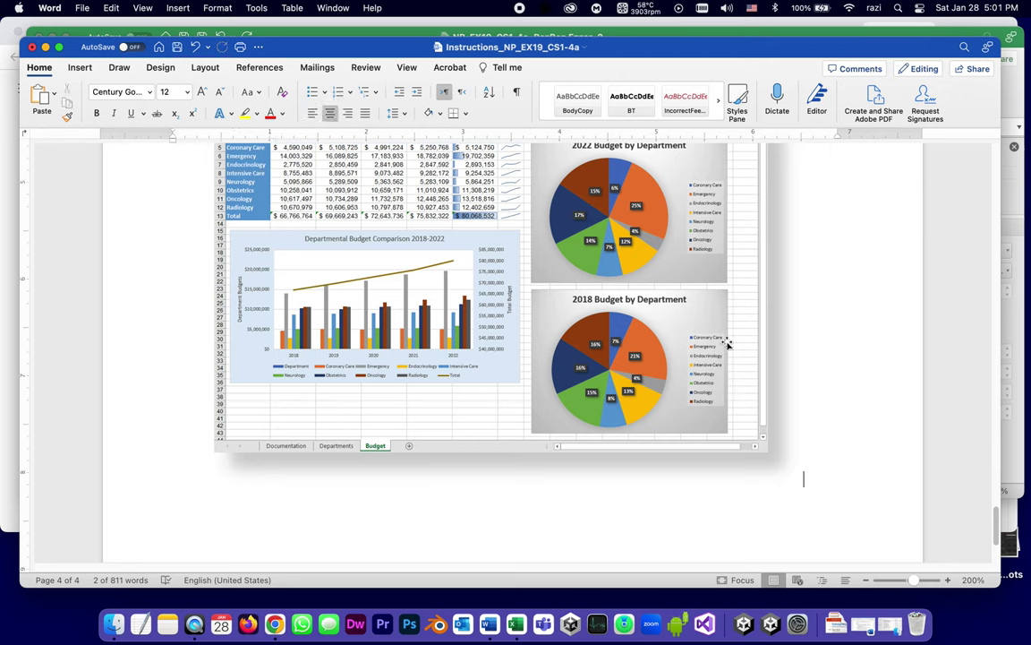
pyautogui.click(515, 624)
pyautogui.scroll(1, 381, 407)
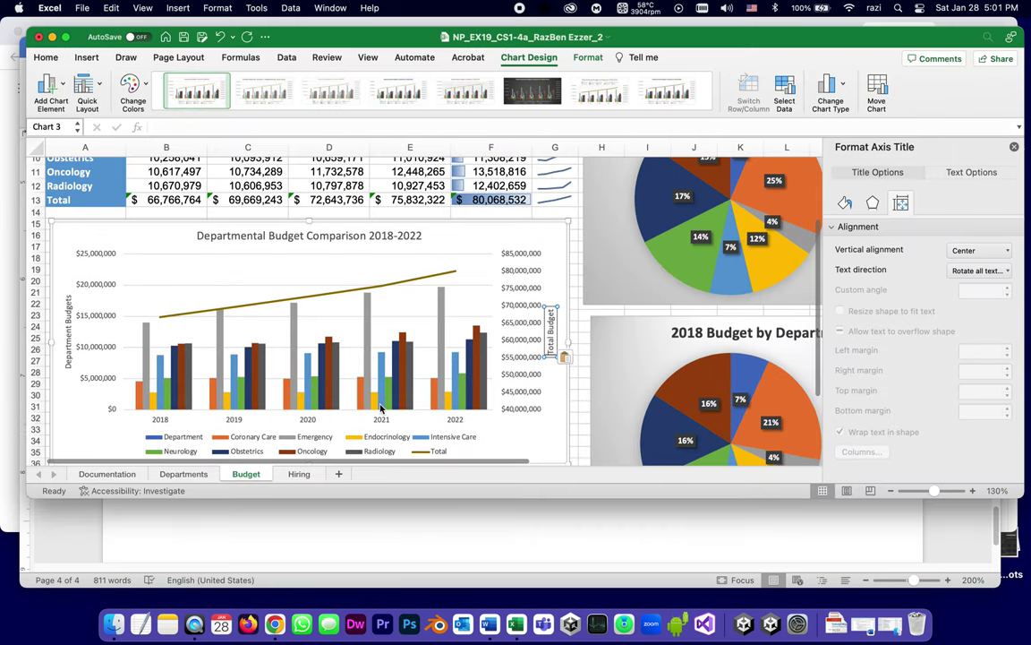
pyautogui.scroll(-3, 564, 354)
pyautogui.click(375, 438)
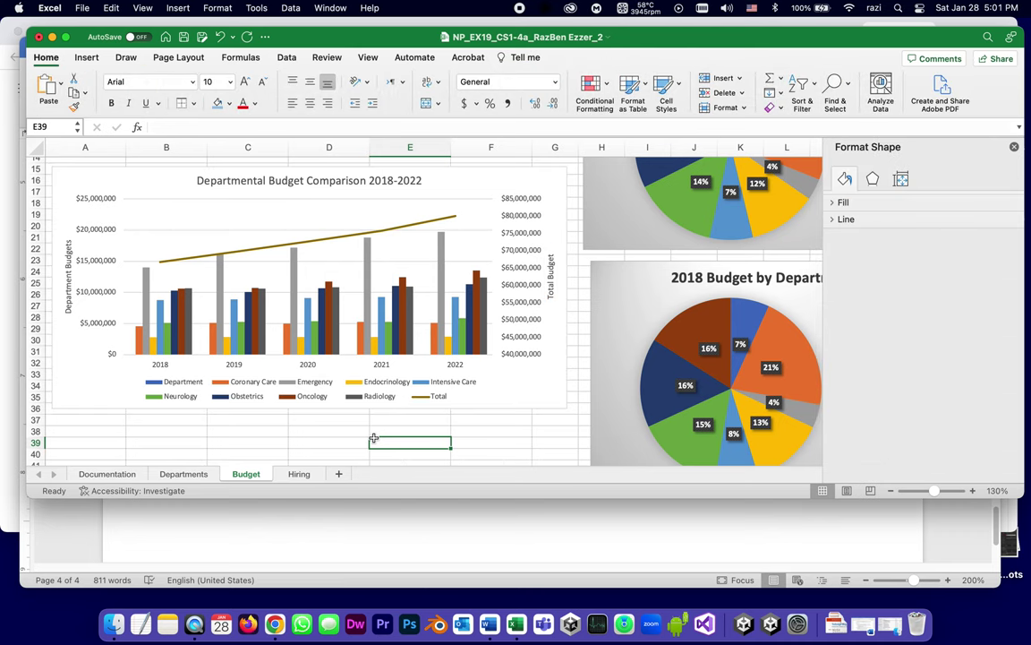
pyautogui.click(377, 530)
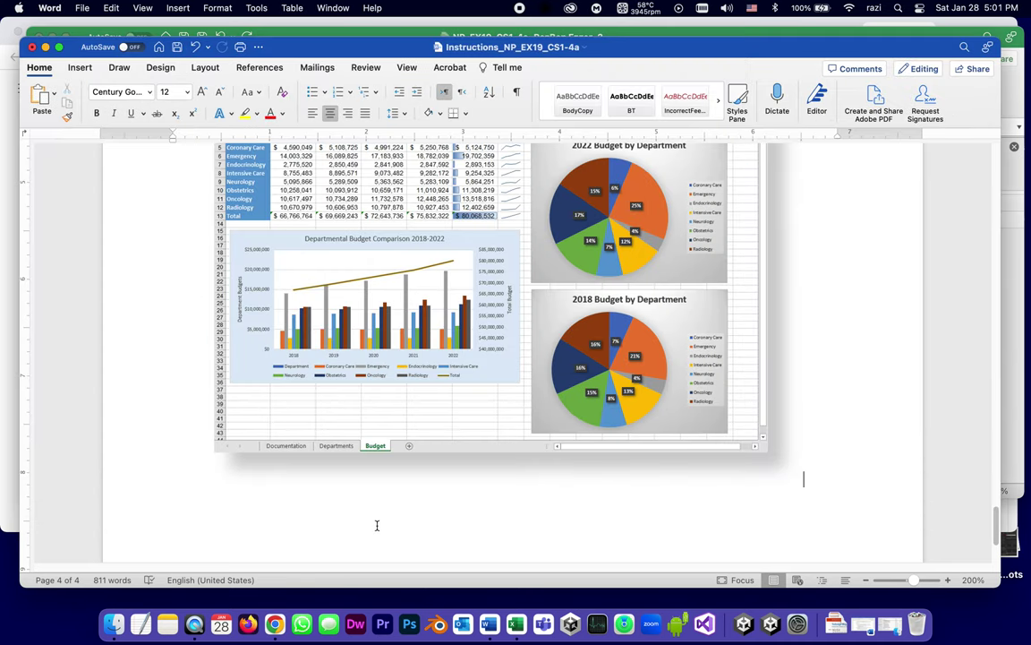
pyautogui.click(372, 32)
pyautogui.scroll(5, 347, 315)
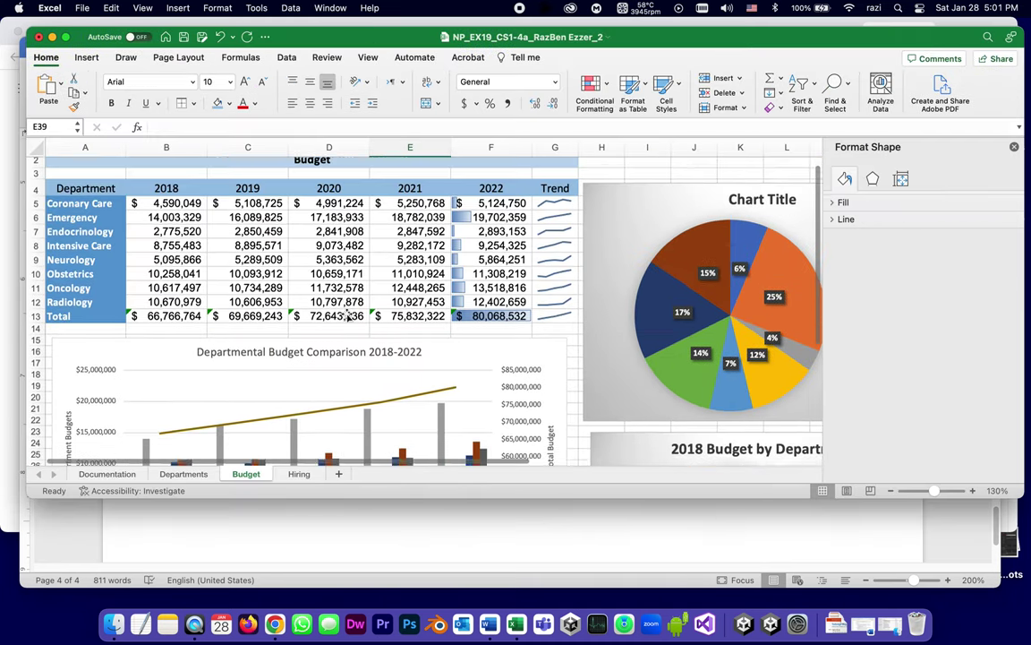
pyautogui.scroll(-6, 347, 315)
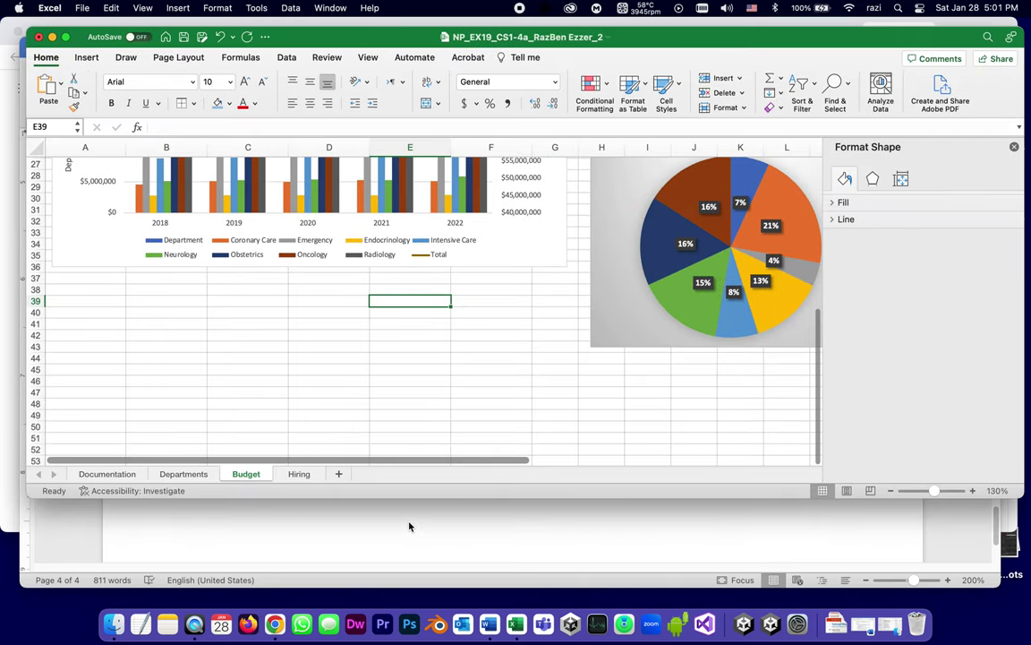
# In the Word instructions, highlight instruction 20b about the axis titles in yellow
pyautogui.click(409, 538)
pyautogui.scroll(10, 409, 534)
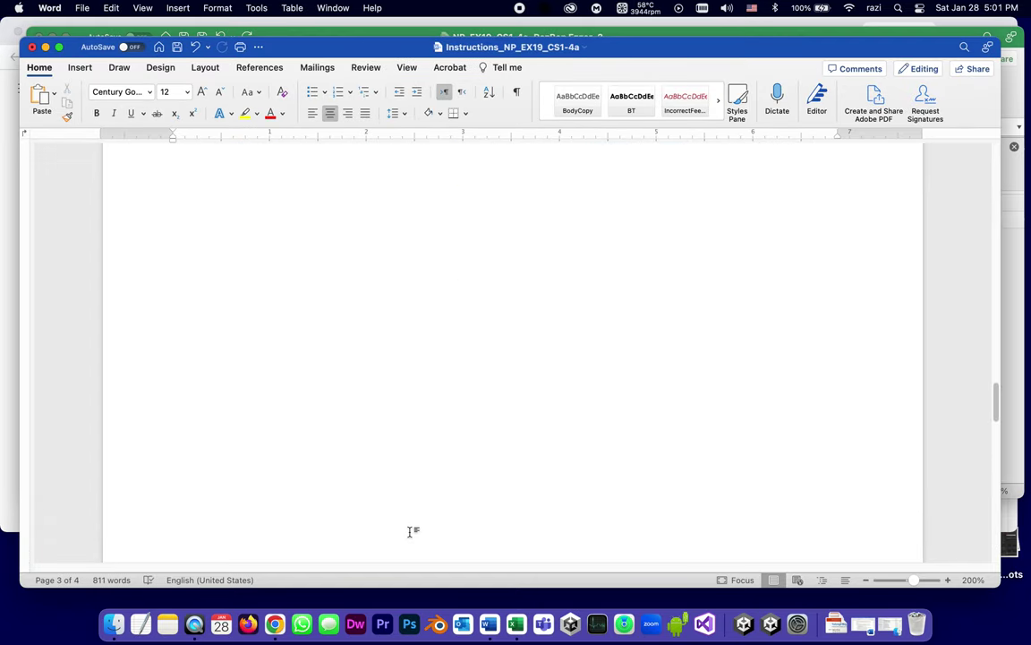
pyautogui.scroll(3, 409, 531)
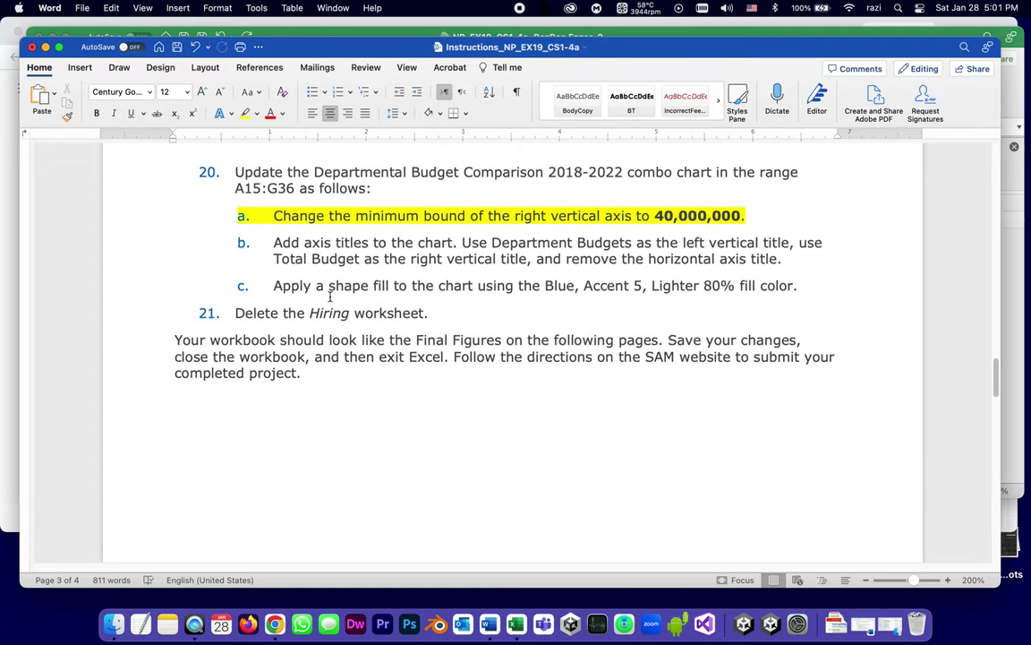
pyautogui.click(298, 242)
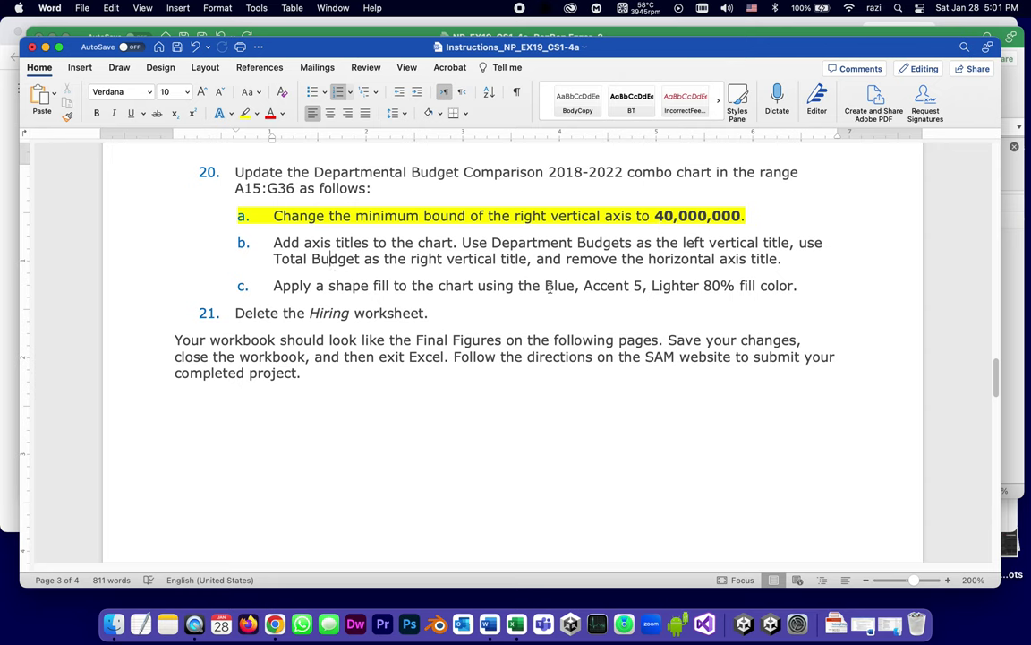
pyautogui.moveTo(806, 256); pyautogui.dragTo(279, 239)
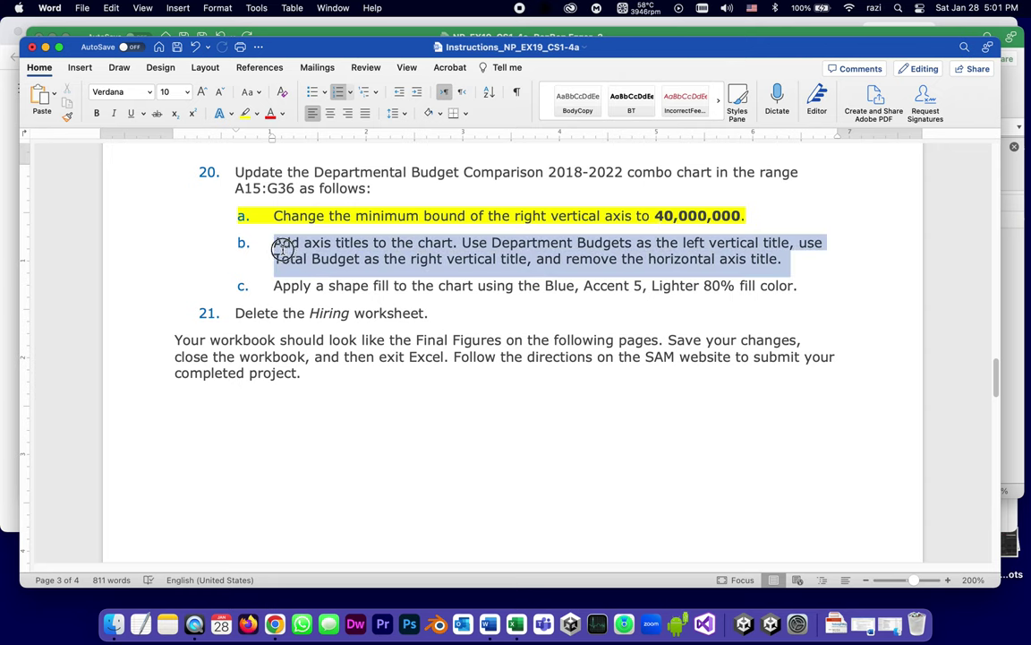
pyautogui.click(244, 113)
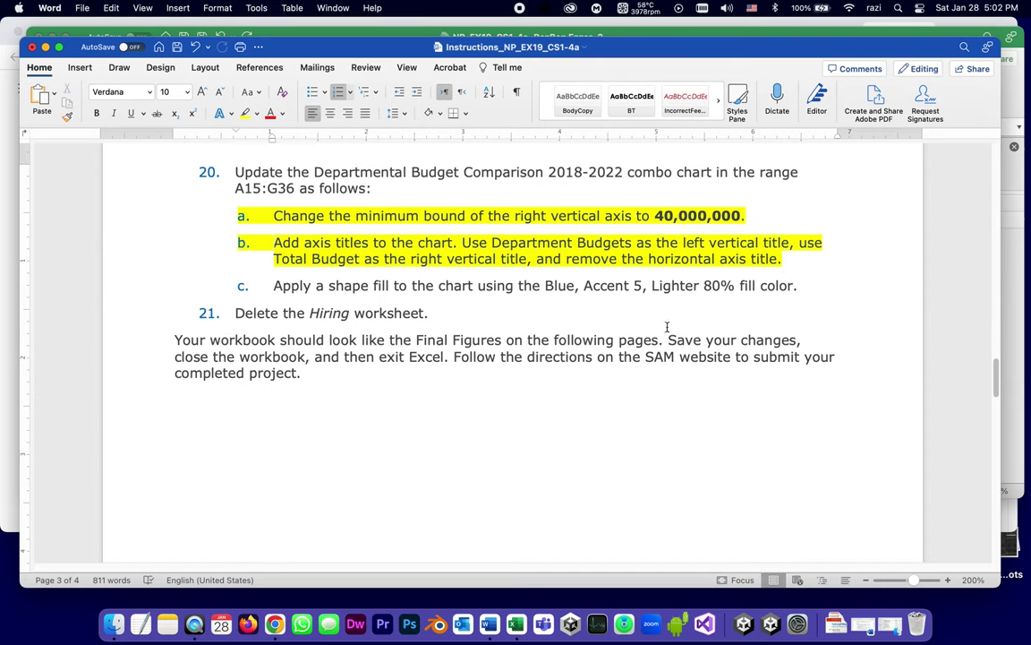
# In Excel, select the entire Departmental Budget Comparison 2018-2022 combo chart on the Budget worksheet
pyautogui.press('super+Tab')
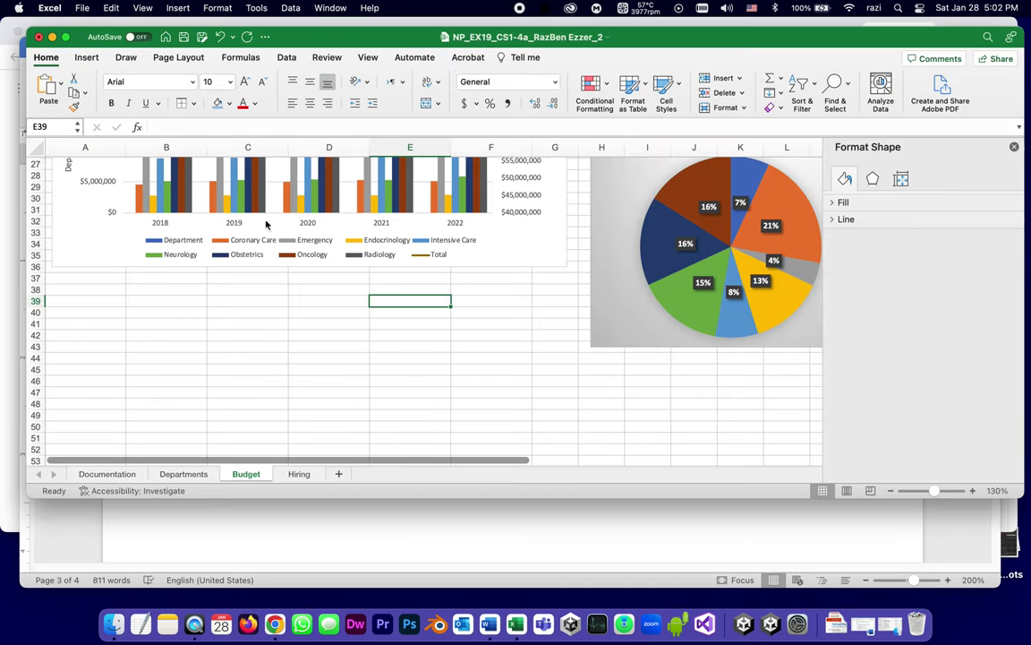
pyautogui.scroll(5, 246, 375)
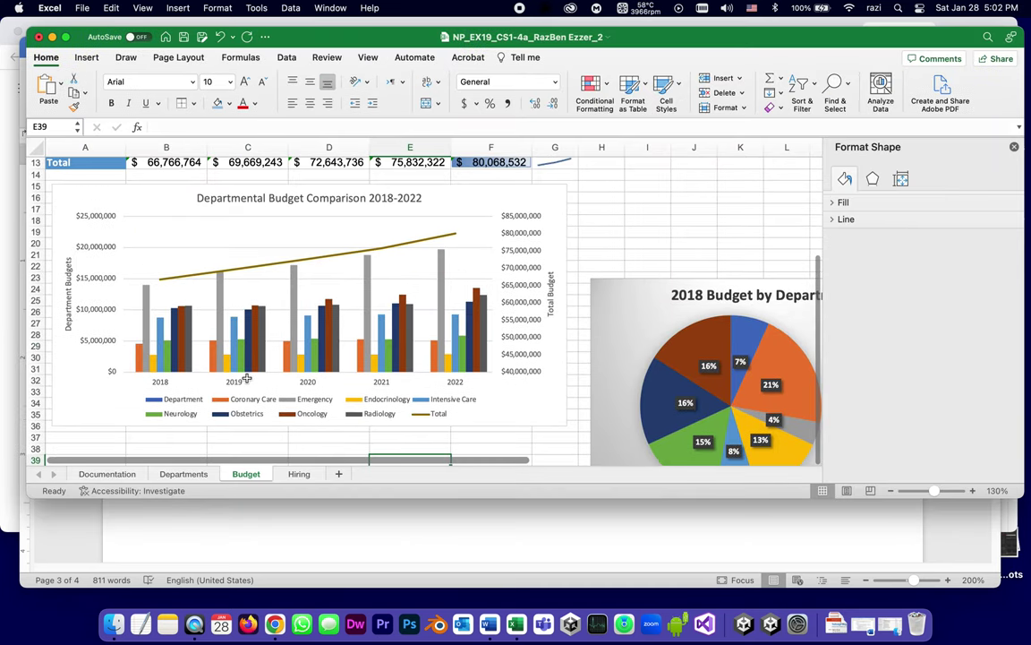
pyautogui.click(80, 194)
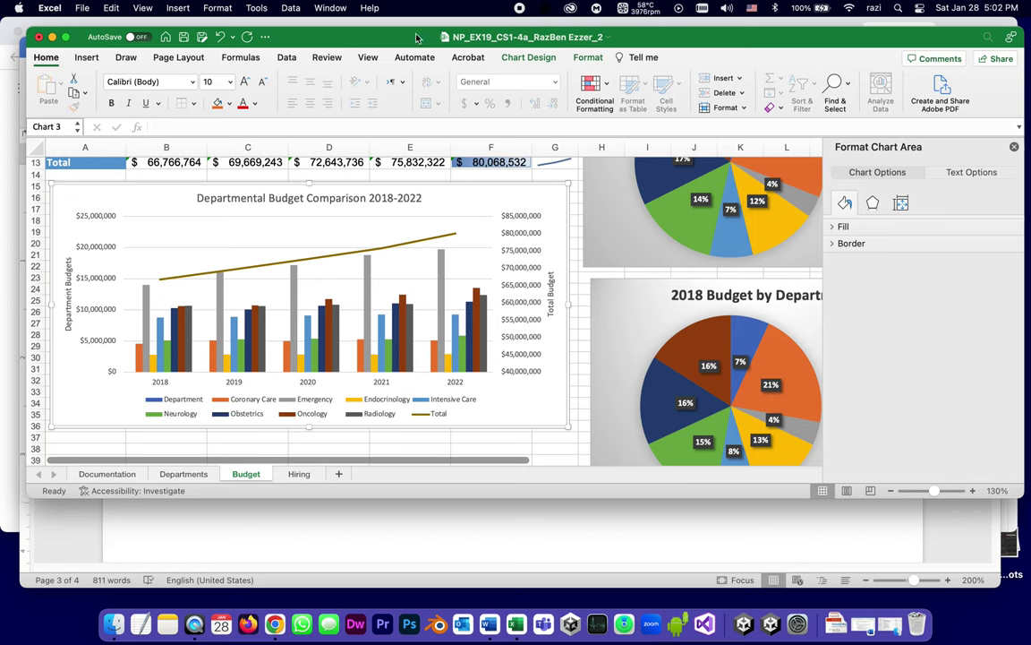
pyautogui.click(529, 58)
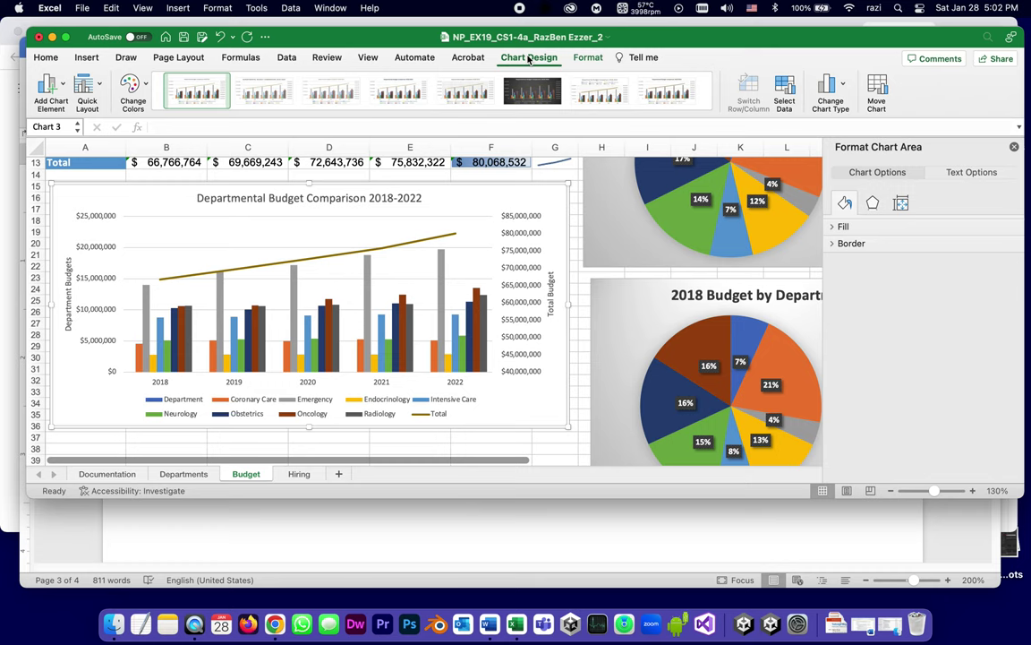
pyautogui.click(133, 85)
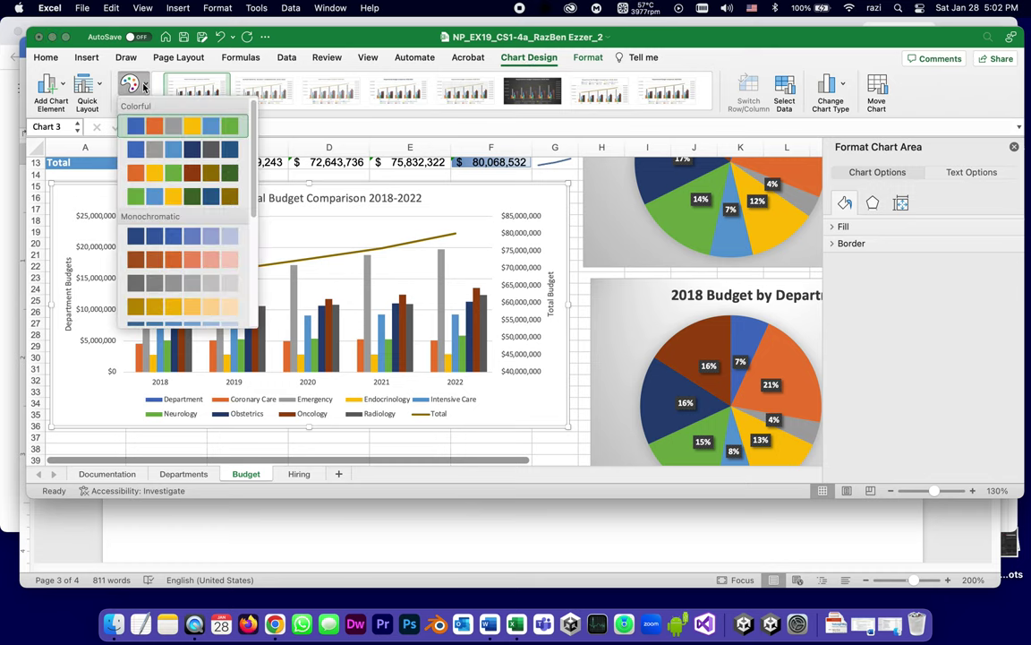
pyautogui.click(126, 57)
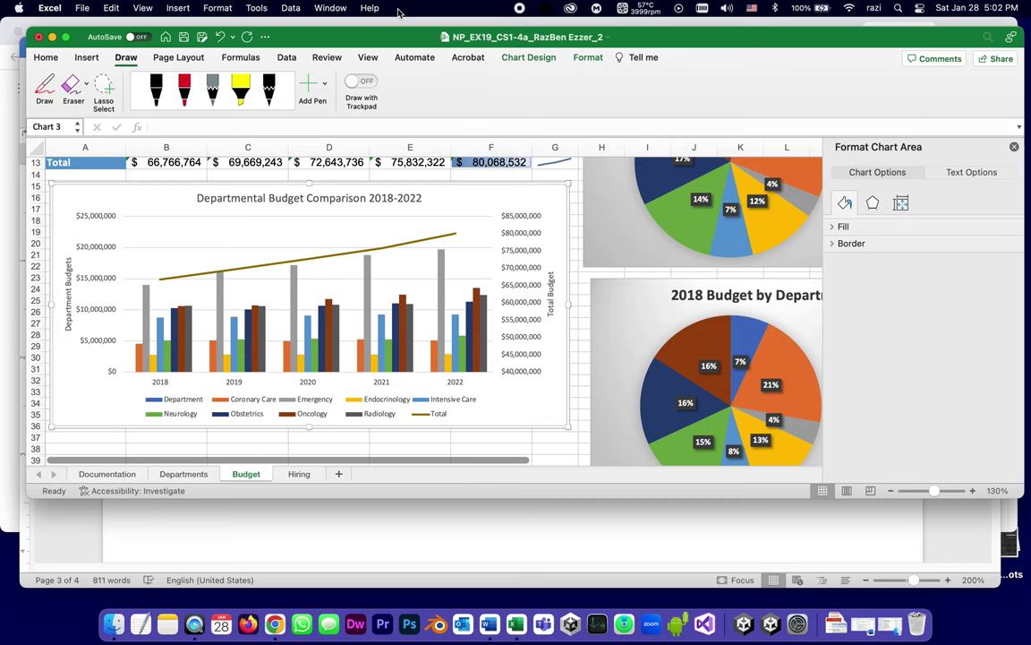
# Apply a Blue, Accent 5, Lighter 80% shape fill to the Departmental Budget Comparison chart, rechecking instruction 20c in Word
pyautogui.click(583, 59)
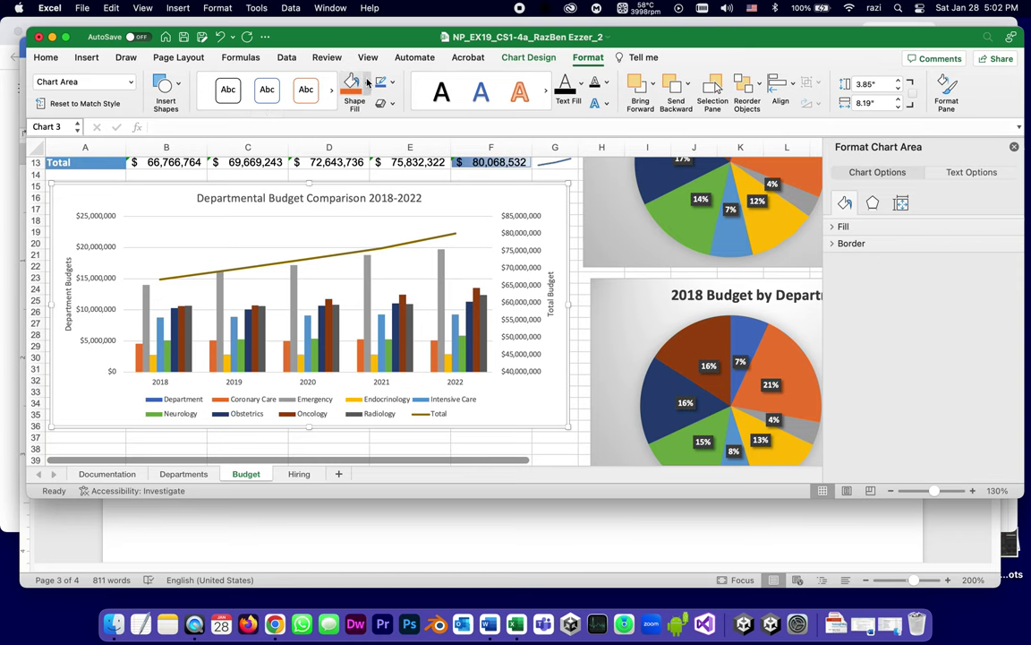
pyautogui.click(515, 547)
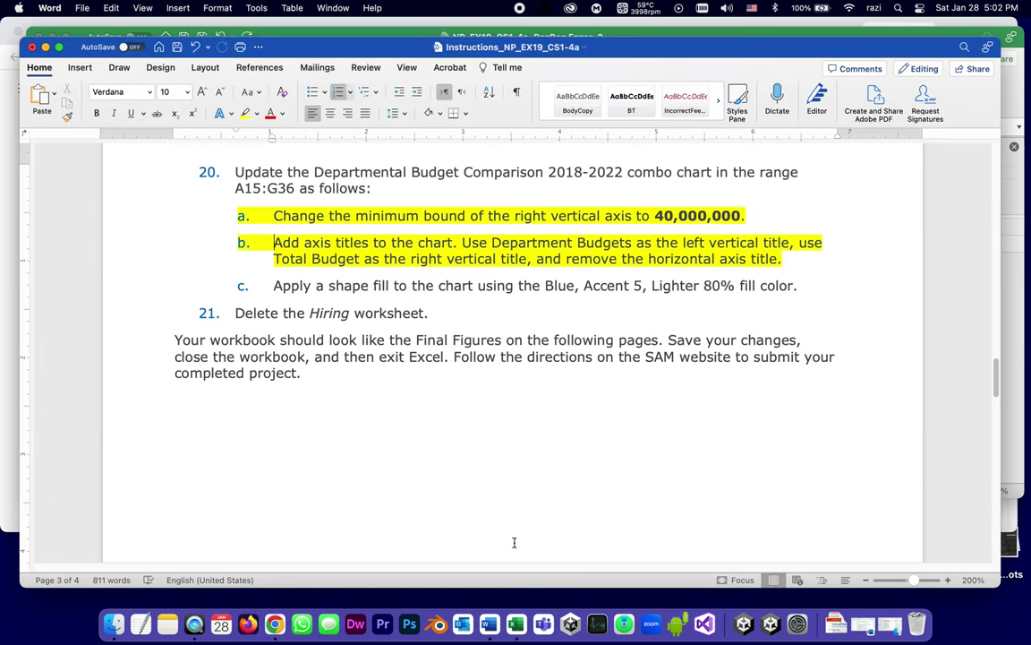
pyautogui.click(405, 33)
pyautogui.click(366, 84)
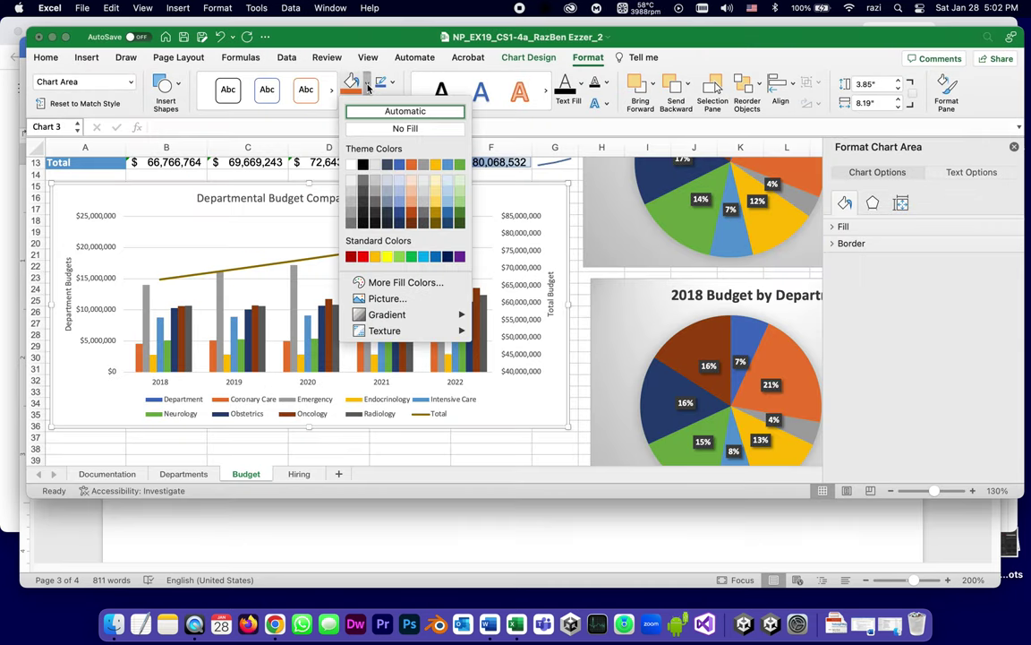
pyautogui.click(450, 179)
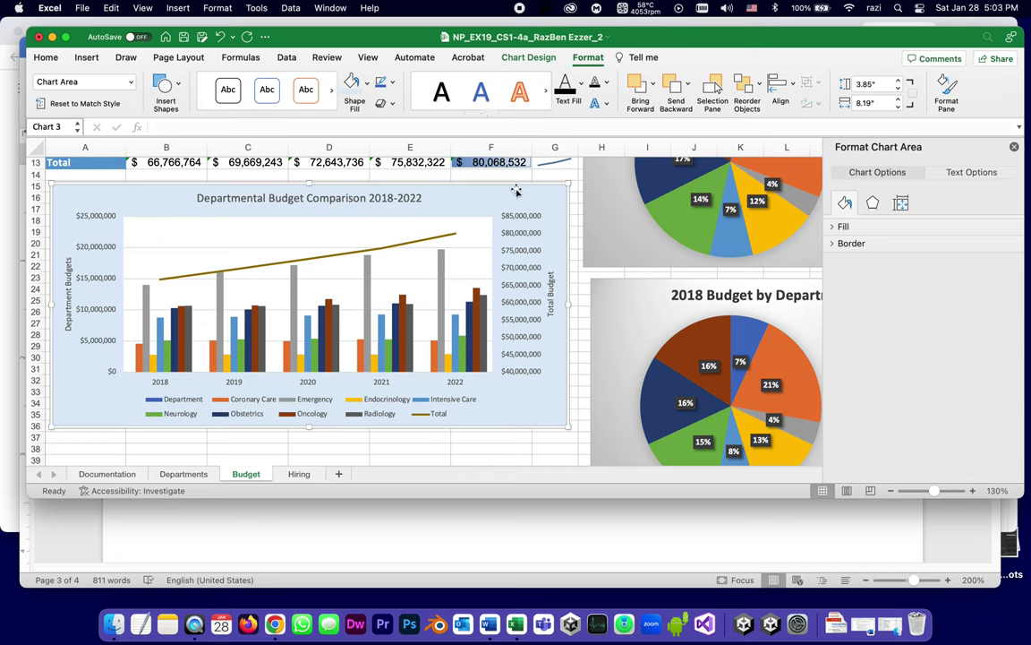
# In the Word instructions, highlight instruction 20c about the chart's shape fill in yellow
pyautogui.click(582, 524)
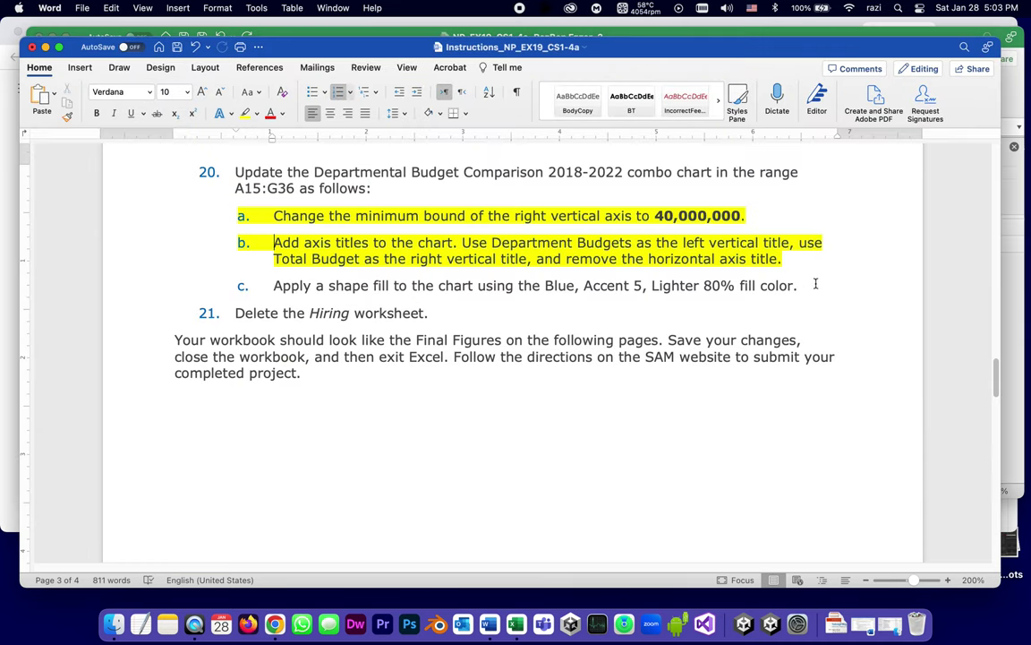
pyautogui.moveTo(815, 284); pyautogui.dragTo(254, 288)
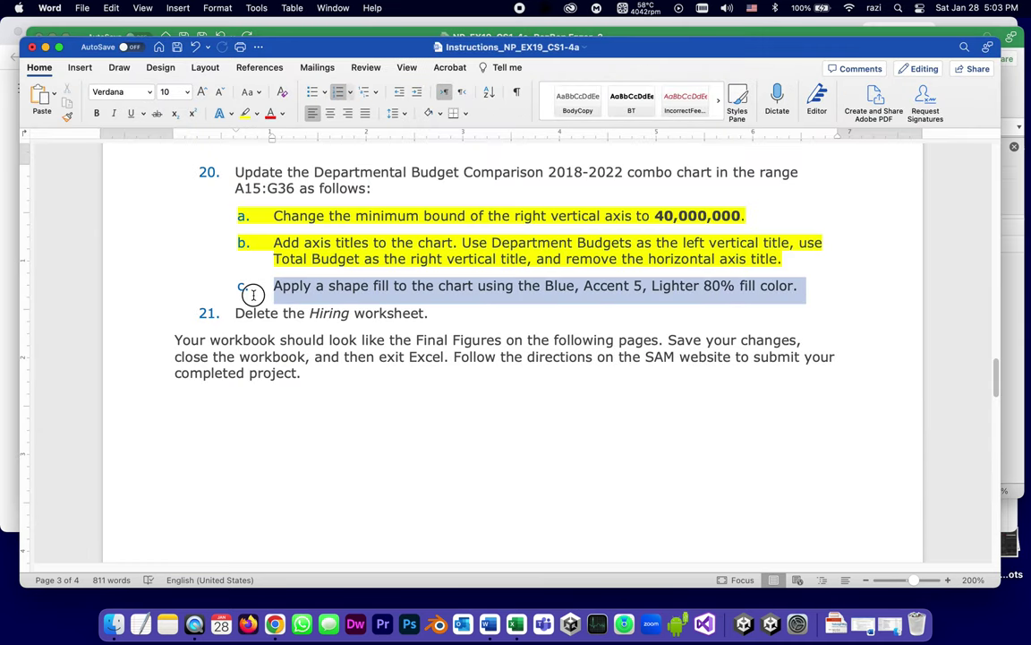
pyautogui.click(244, 114)
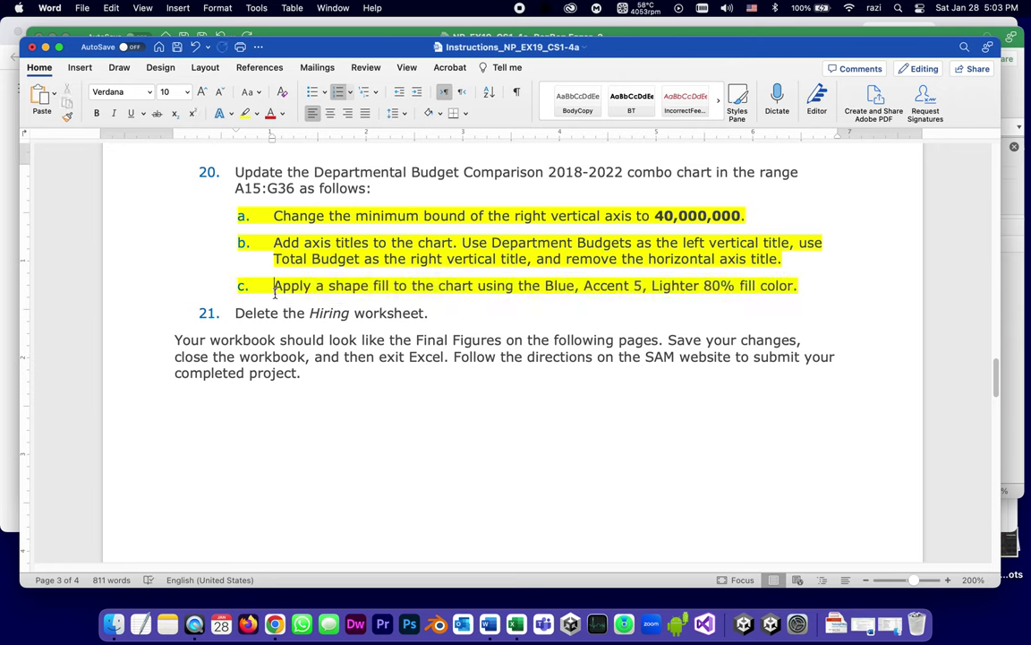
pyautogui.click(223, 311)
# In Excel, delete the Hiring worksheet and save the workbook
pyautogui.click(516, 624)
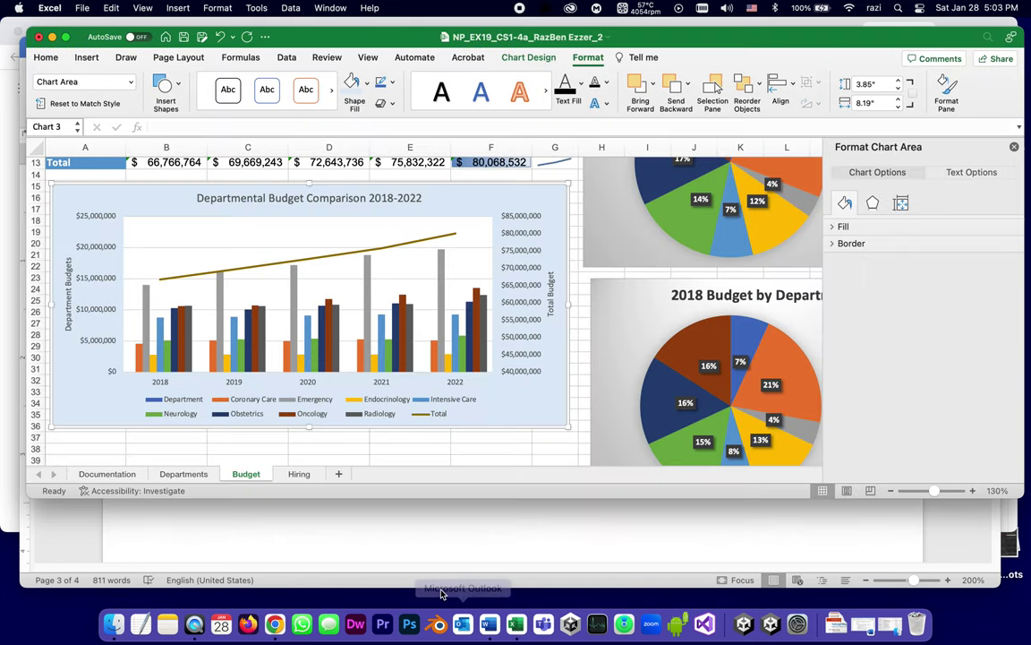
pyautogui.click(299, 475)
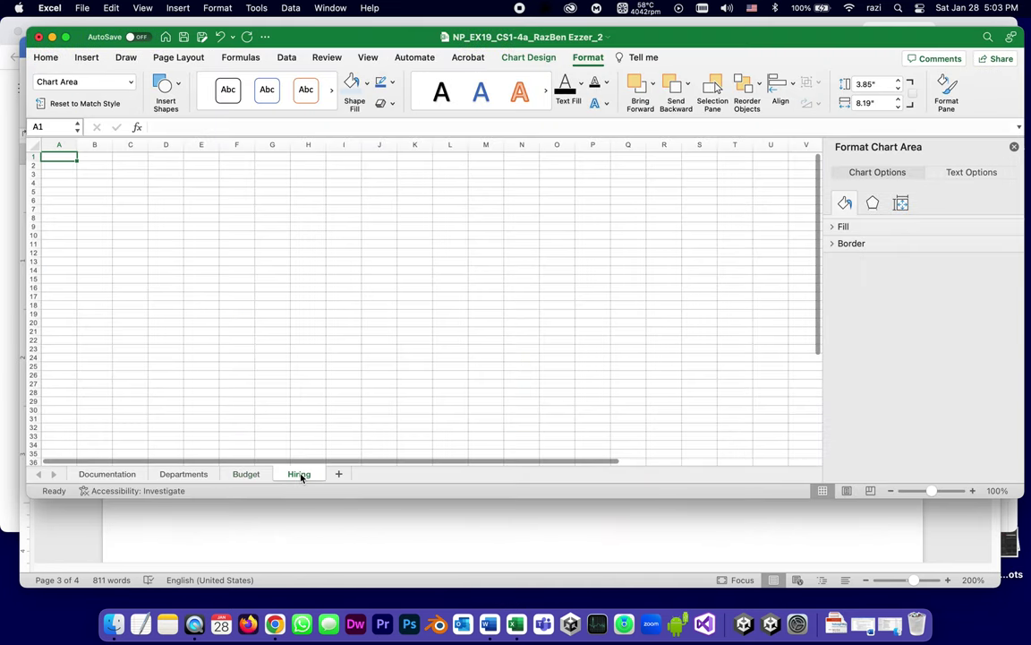
pyautogui.rightClick(301, 477)
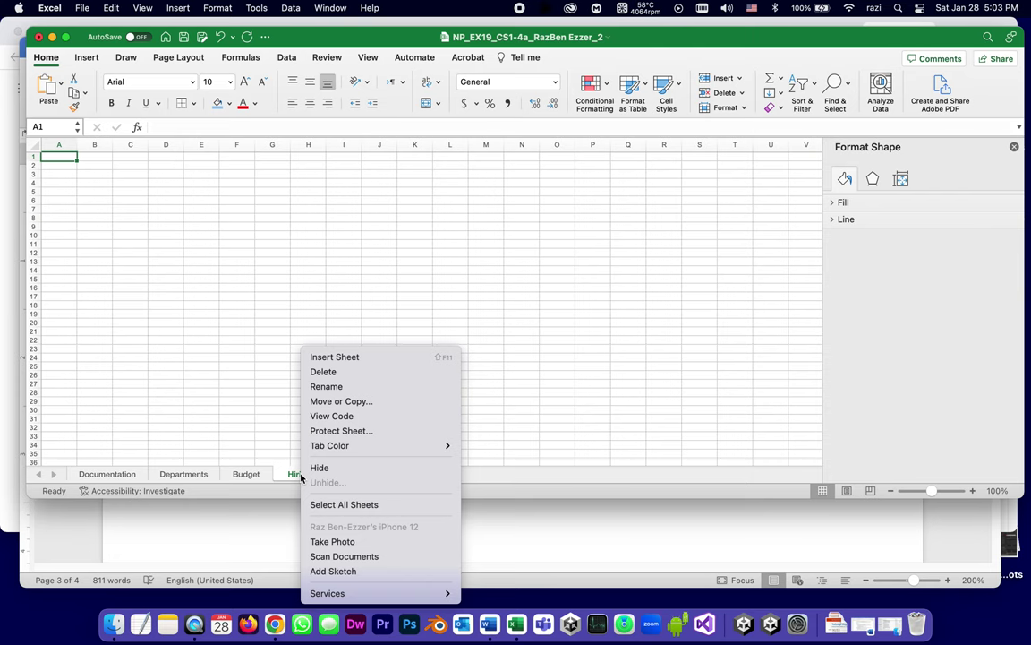
pyautogui.click(323, 371)
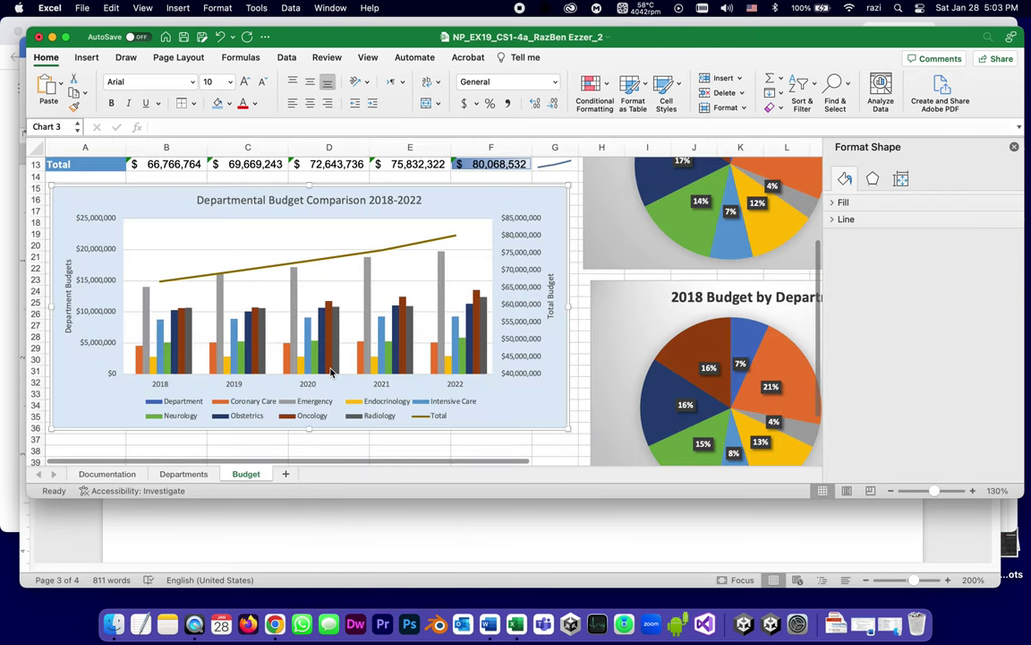
pyautogui.click(330, 372)
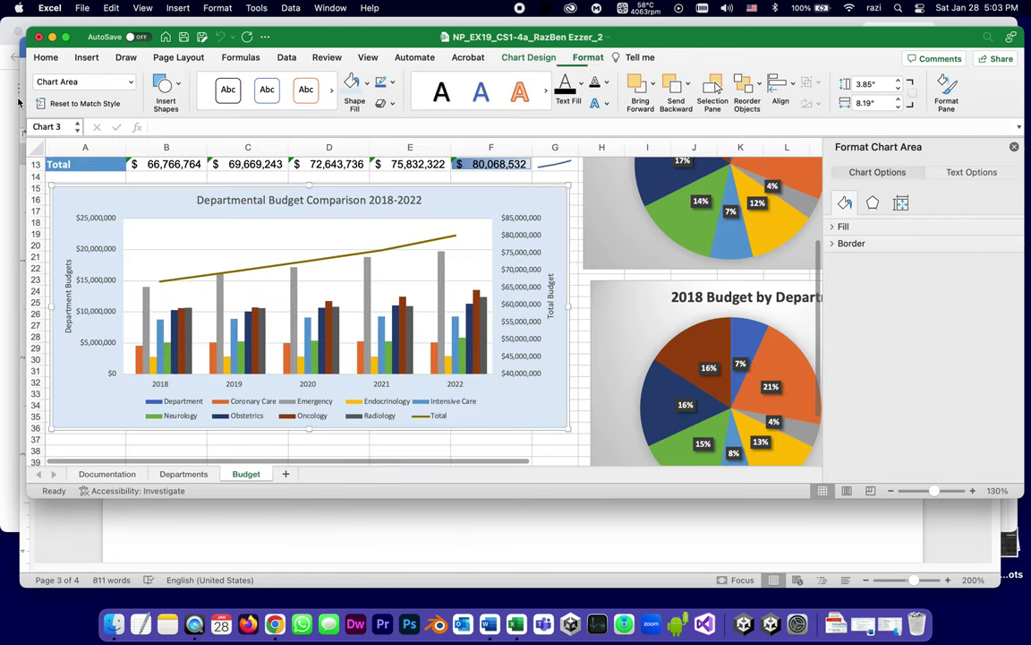
pyautogui.click(183, 39)
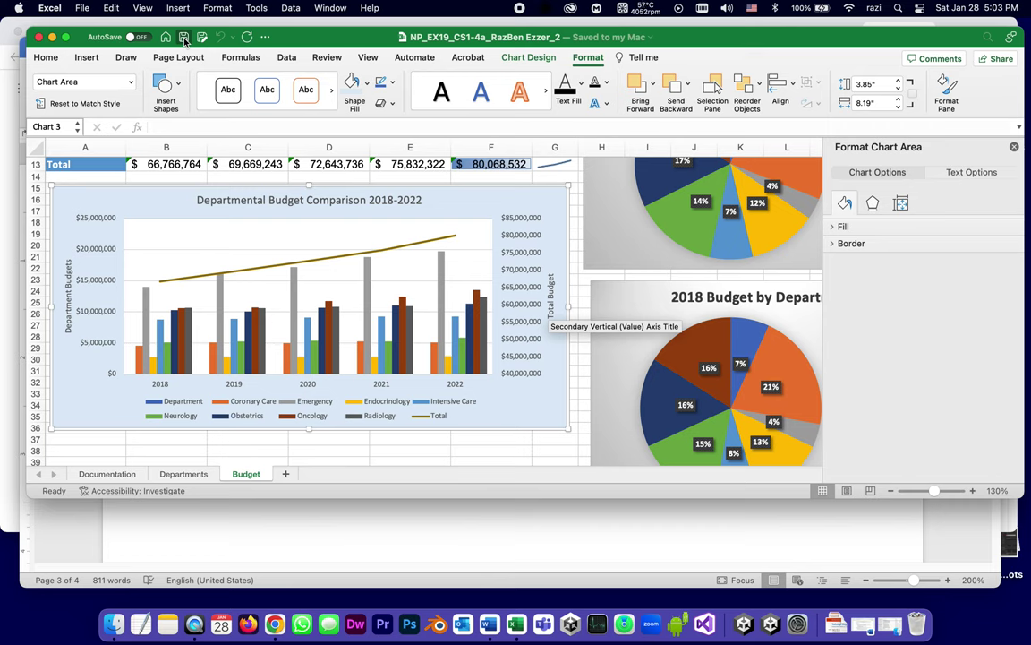